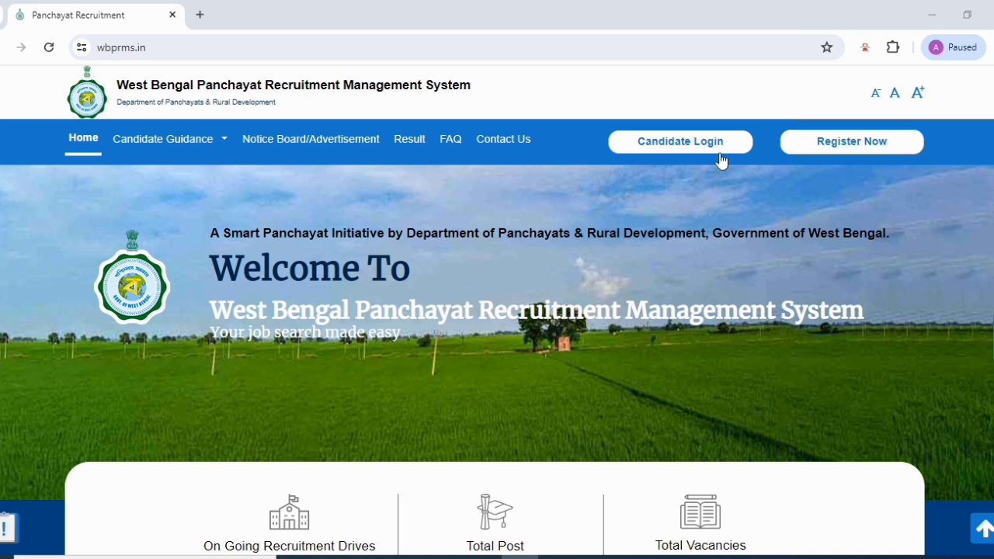
Step: Open the new candidate registration form and dismiss the important instruction notice
{"action": "left_click", "coordinate": [847, 149]}
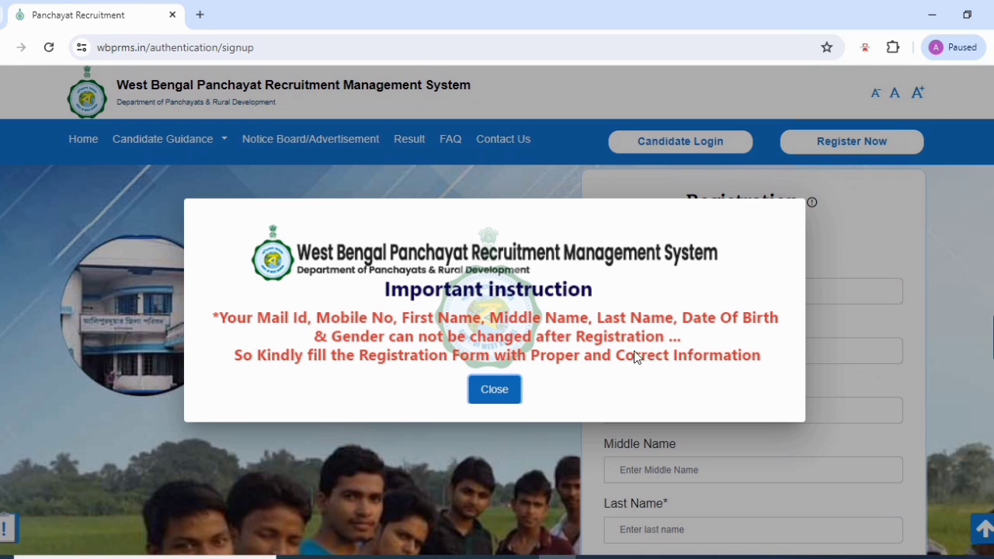
{"action": "left_click", "coordinate": [497, 391]}
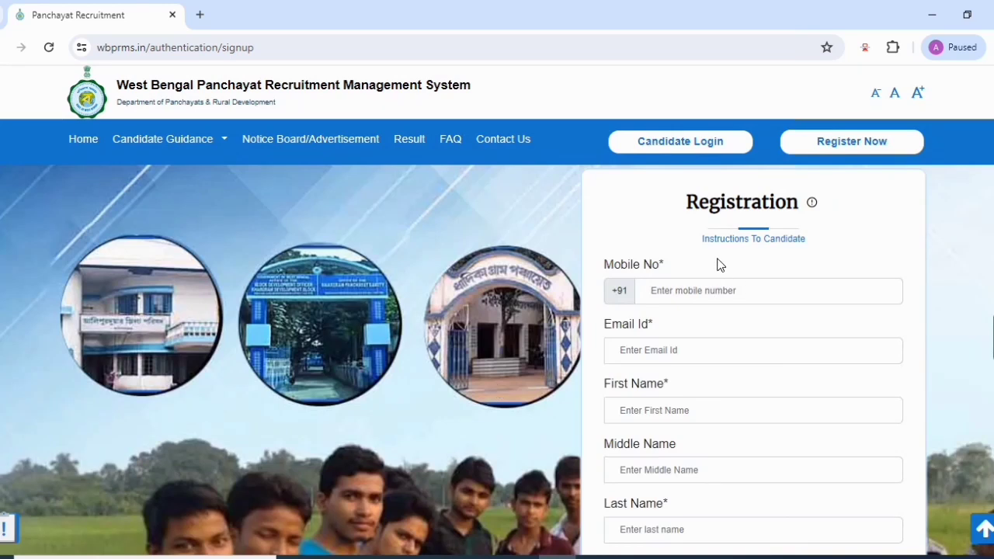
{"action": "scroll", "coordinate": [717, 239], "scroll_direction": "down", "scroll_amount": 1}
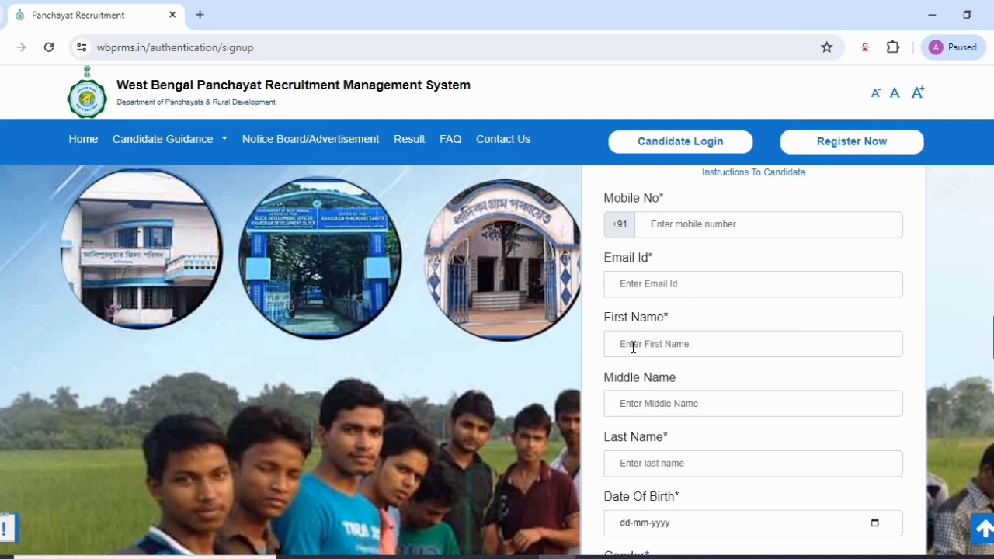
Step: Go through the Email Id, First Name, Middle Name, Last Name and Date Of Birth fields of the registration form
{"action": "left_click", "coordinate": [615, 285]}
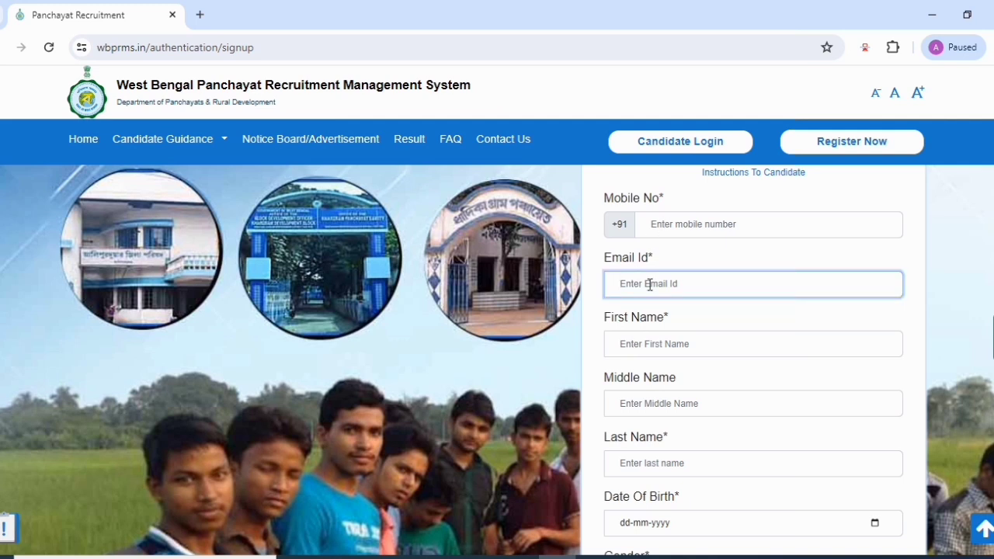
{"action": "left_click", "coordinate": [629, 345]}
{"action": "scroll", "coordinate": [634, 357], "scroll_direction": "down", "scroll_amount": 1}
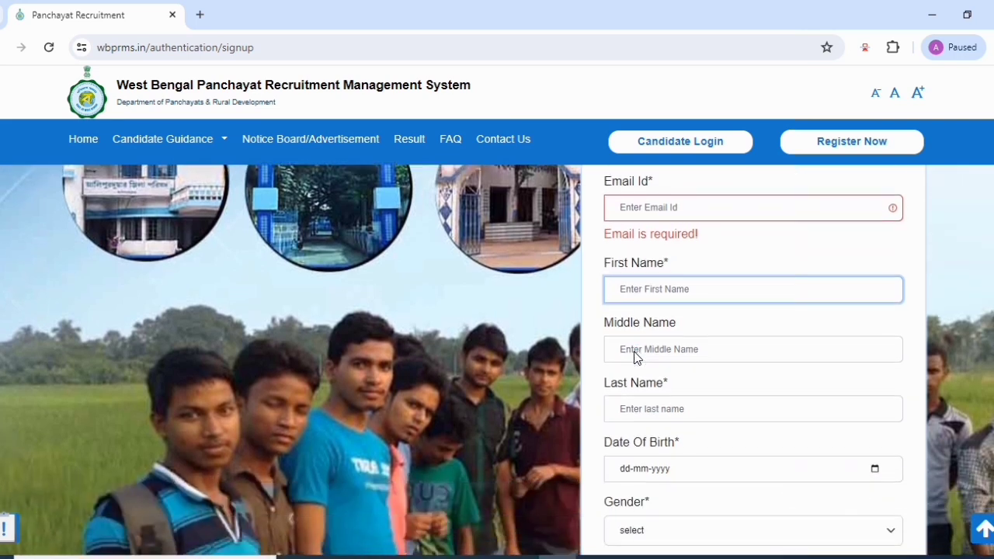
{"action": "left_click", "coordinate": [635, 346]}
{"action": "scroll", "coordinate": [642, 355], "scroll_direction": "down", "scroll_amount": 1}
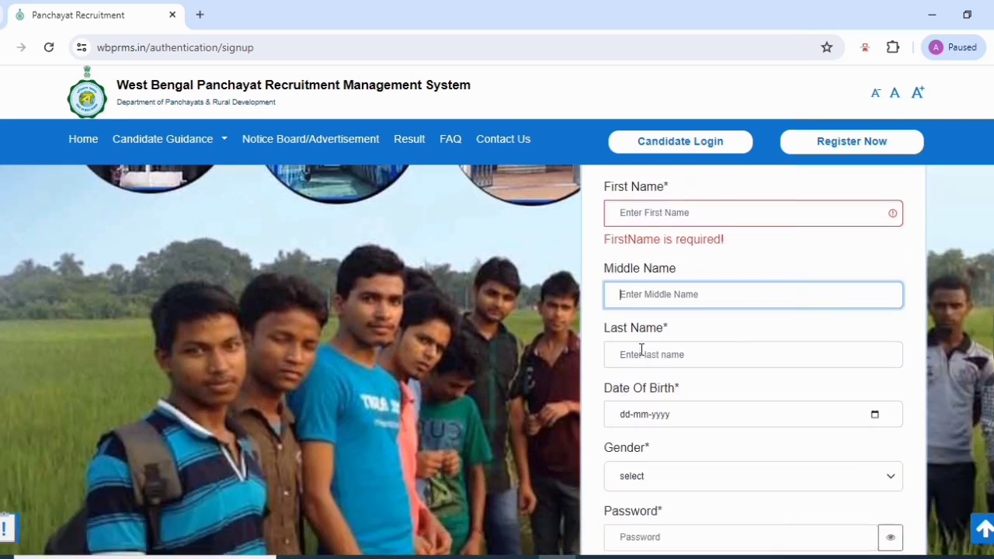
{"action": "left_click", "coordinate": [644, 357]}
{"action": "scroll", "coordinate": [644, 357], "scroll_direction": "down", "scroll_amount": 1}
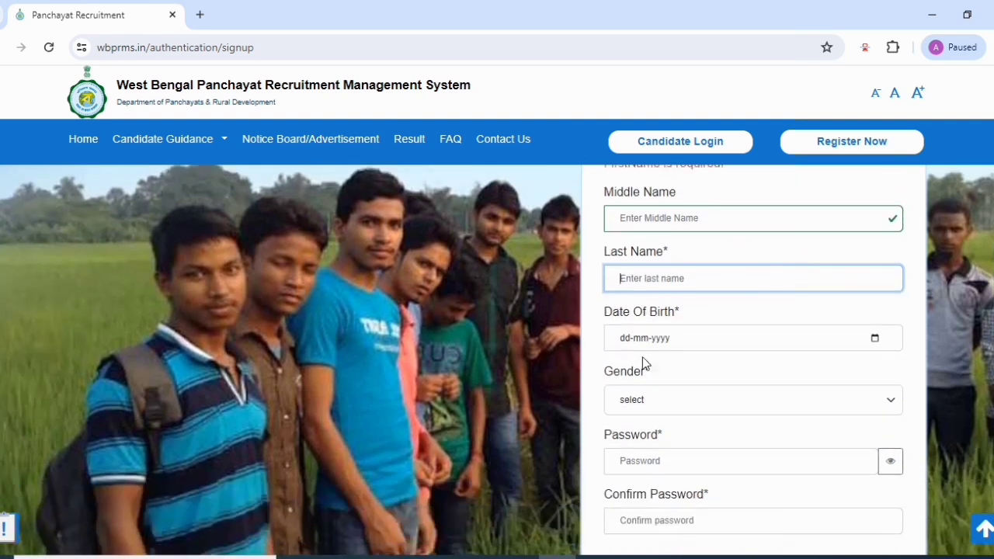
{"action": "left_click", "coordinate": [875, 340]}
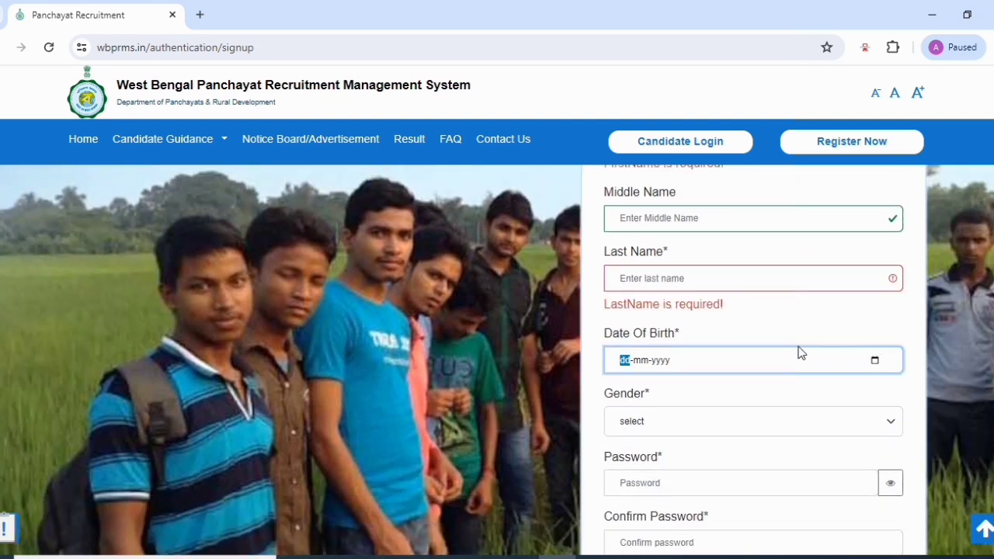
{"action": "scroll", "coordinate": [712, 357], "scroll_direction": "down", "scroll_amount": 1}
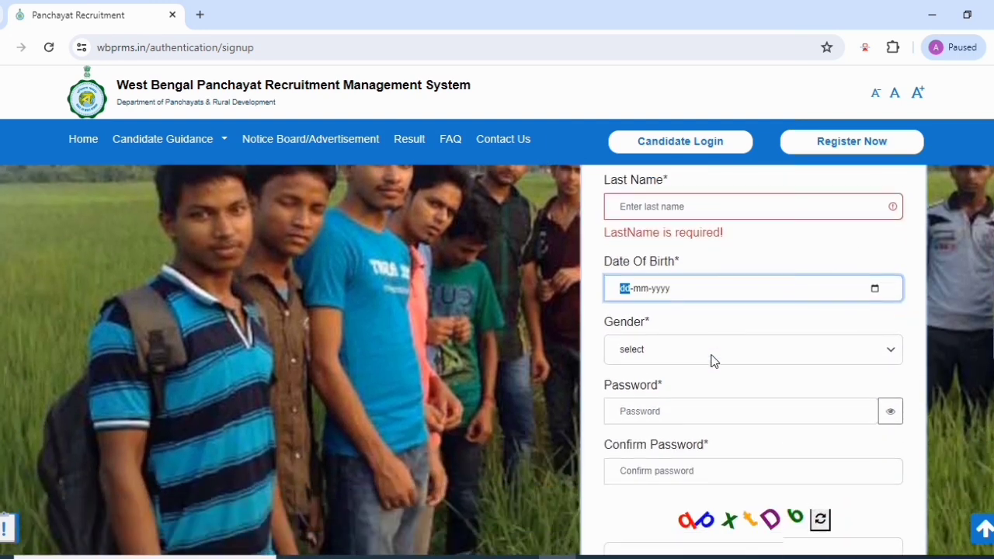
Step: Set the gender to Male in the registration form
{"action": "left_click", "coordinate": [705, 353]}
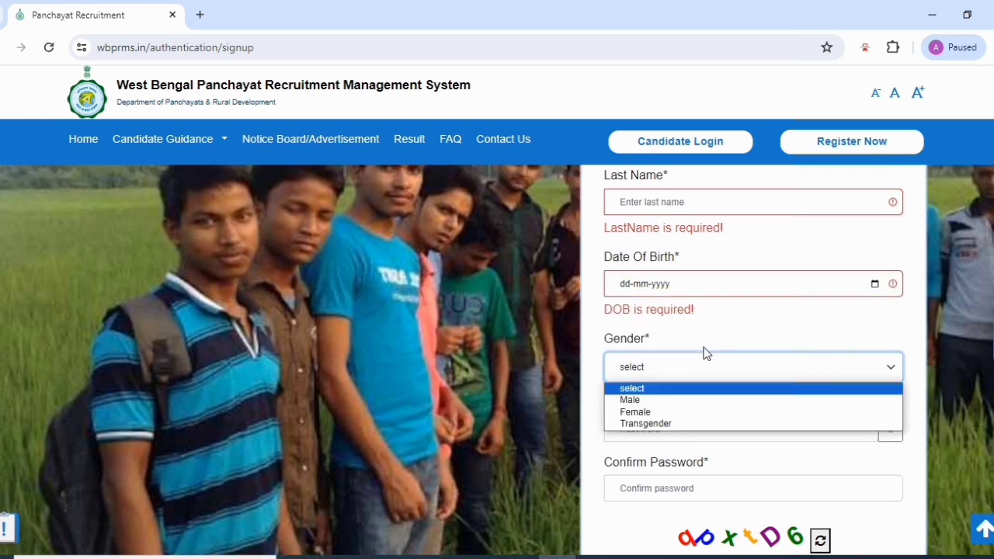
{"action": "left_click", "coordinate": [675, 401]}
{"action": "scroll", "coordinate": [675, 403], "scroll_direction": "down", "scroll_amount": 2}
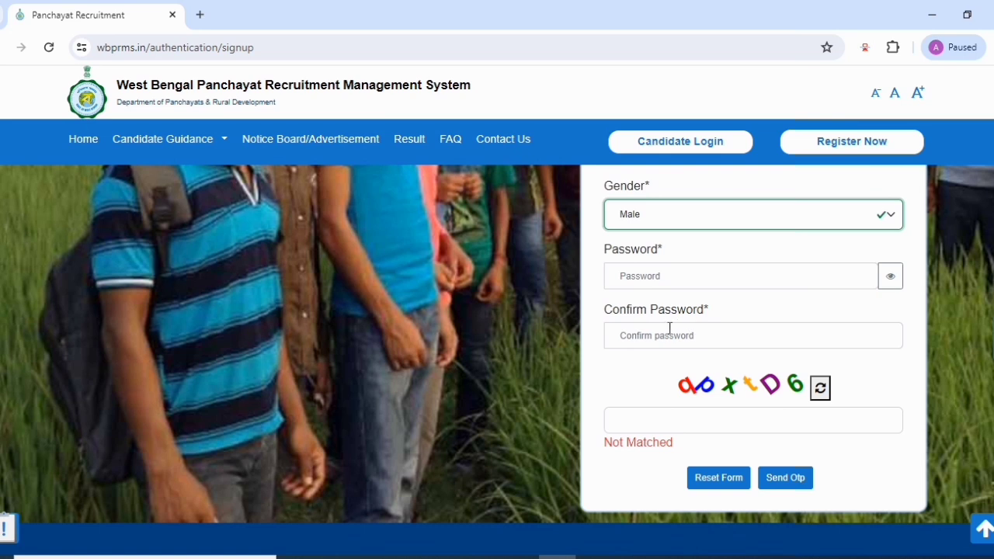
Step: Complete the password and captcha fields, then request and enter the OTP to verify and register the candidate account
{"action": "scroll", "coordinate": [700, 340], "scroll_direction": "down", "scroll_amount": 1}
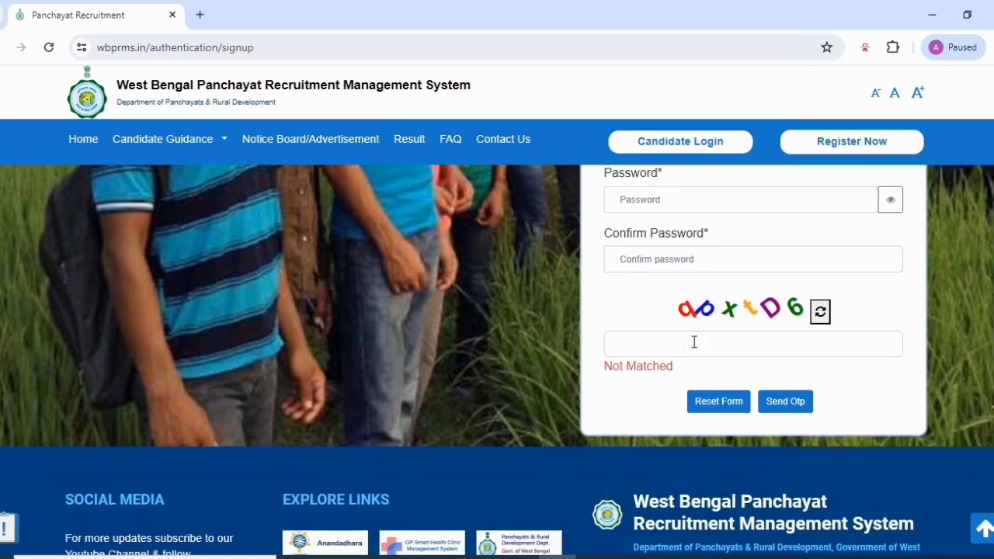
{"action": "left_click", "coordinate": [641, 351]}
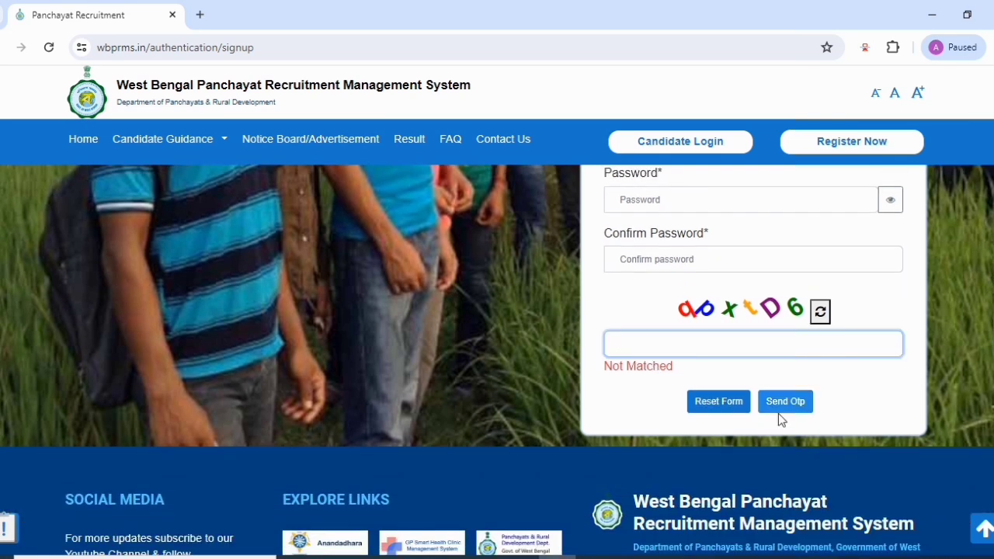
{"action": "left_click", "coordinate": [785, 362]}
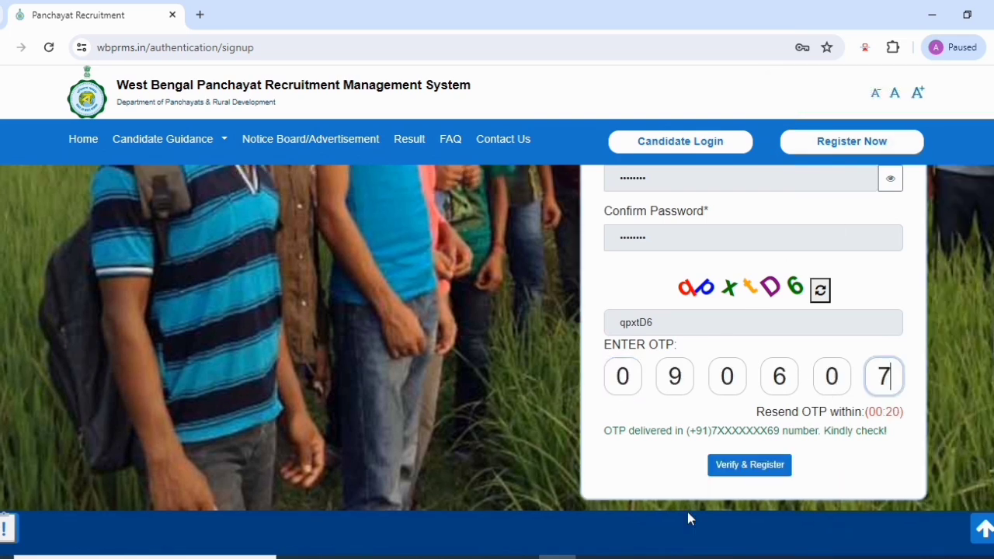
{"action": "left_click", "coordinate": [752, 466]}
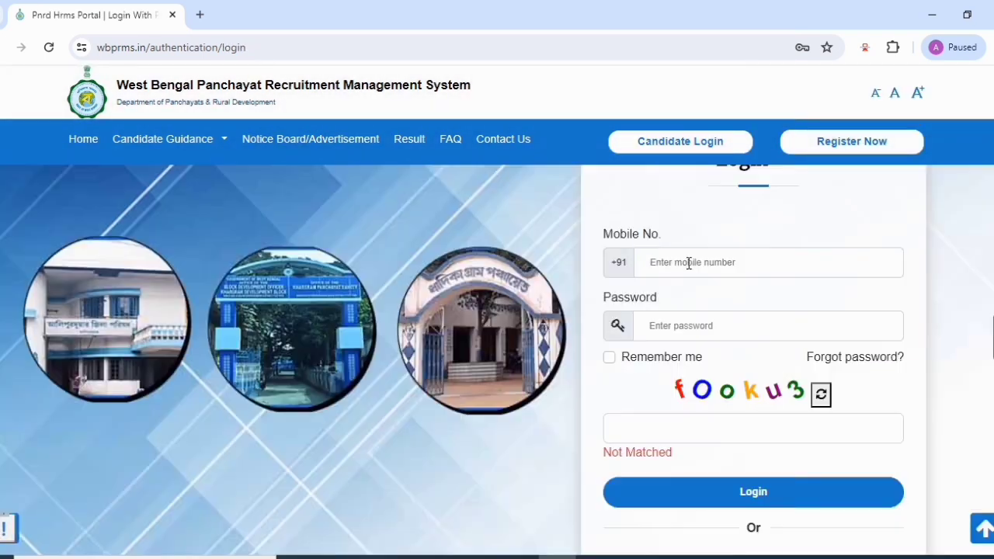
Step: Log in to the candidate account with the registered mobile number, account password and captcha
{"action": "left_click", "coordinate": [688, 263]}
{"action": "left_click", "coordinate": [699, 327]}
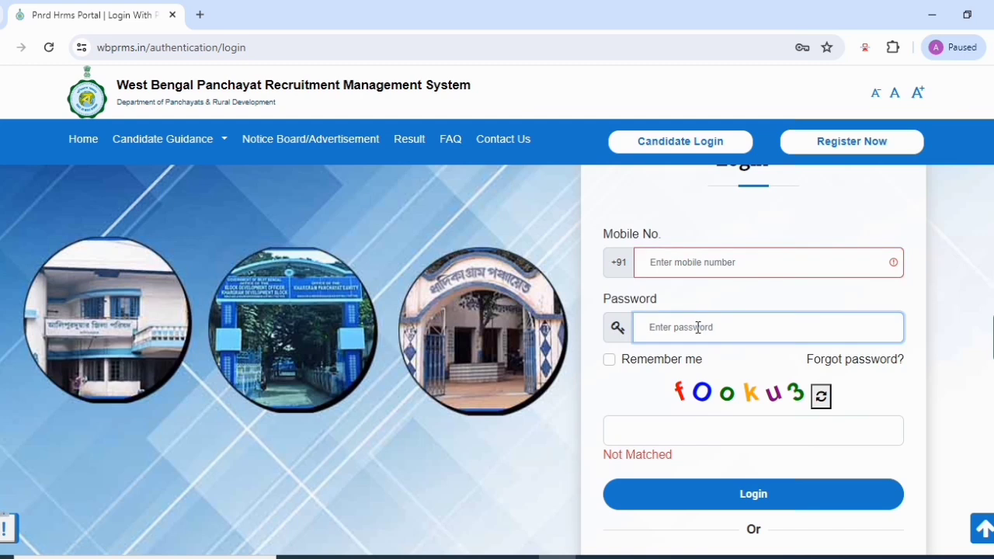
{"action": "left_click", "coordinate": [675, 428]}
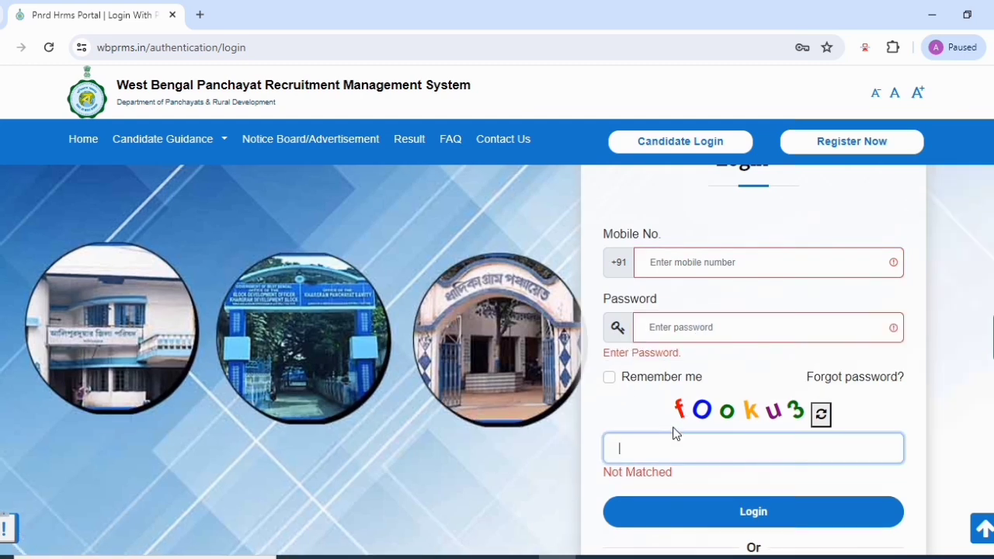
{"action": "scroll", "coordinate": [791, 487], "scroll_direction": "down", "scroll_amount": 1}
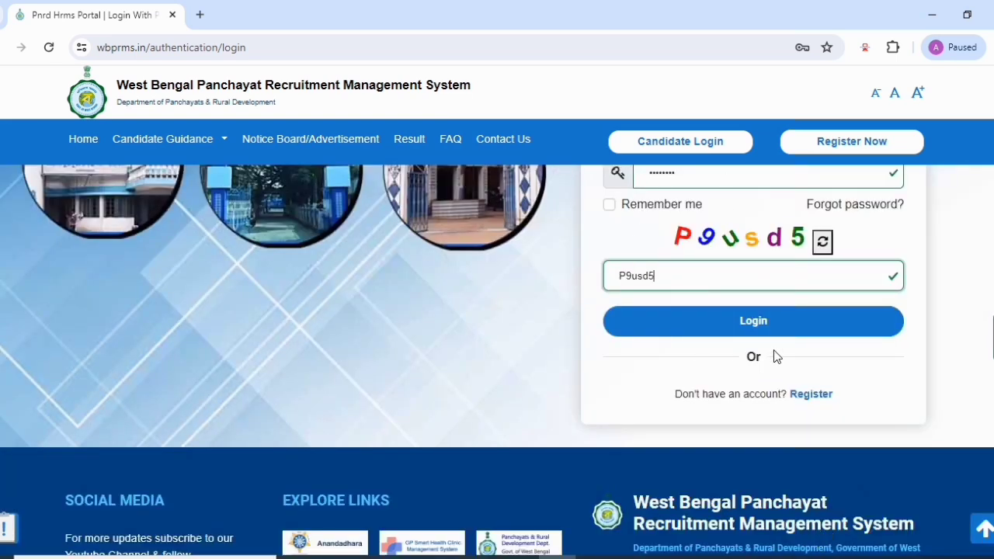
{"action": "left_click", "coordinate": [759, 326]}
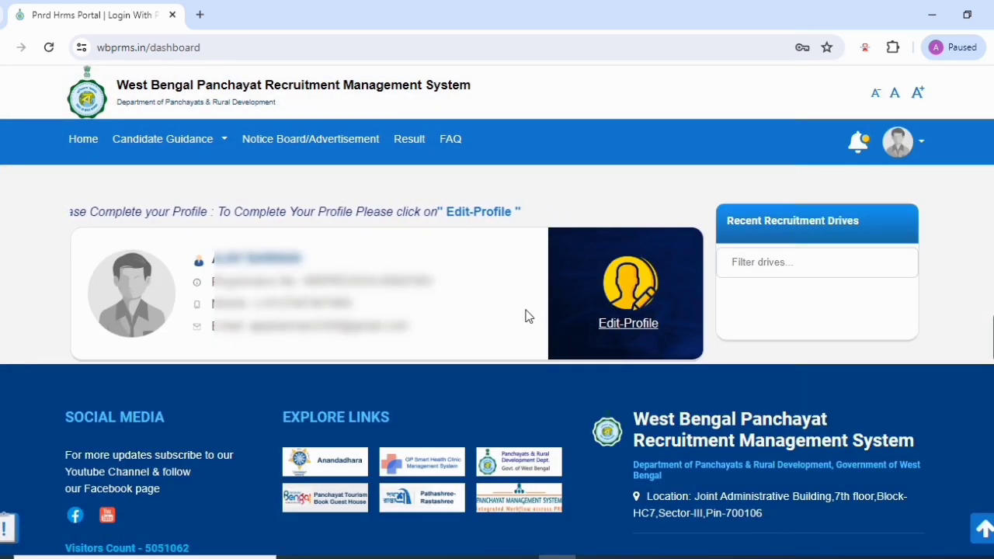
Step: Check the account options on the dashboard and open the candidate profile for editing
{"action": "left_click", "coordinate": [921, 148]}
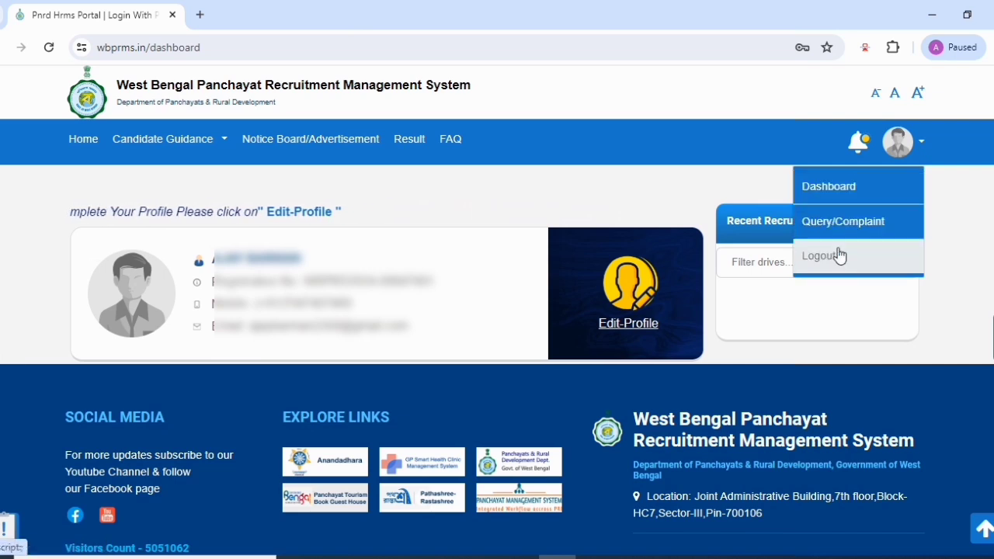
{"action": "left_click", "coordinate": [919, 147]}
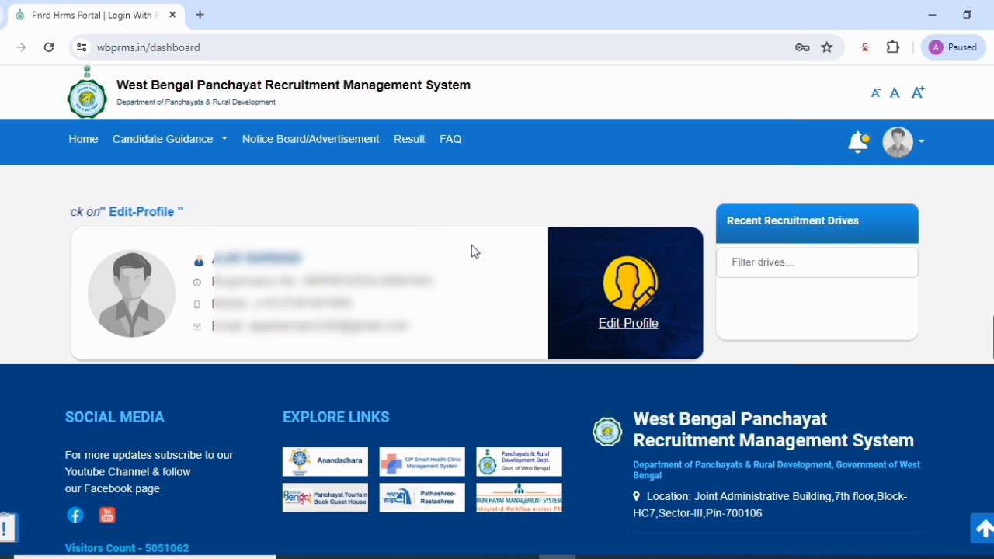
{"action": "left_click", "coordinate": [634, 326]}
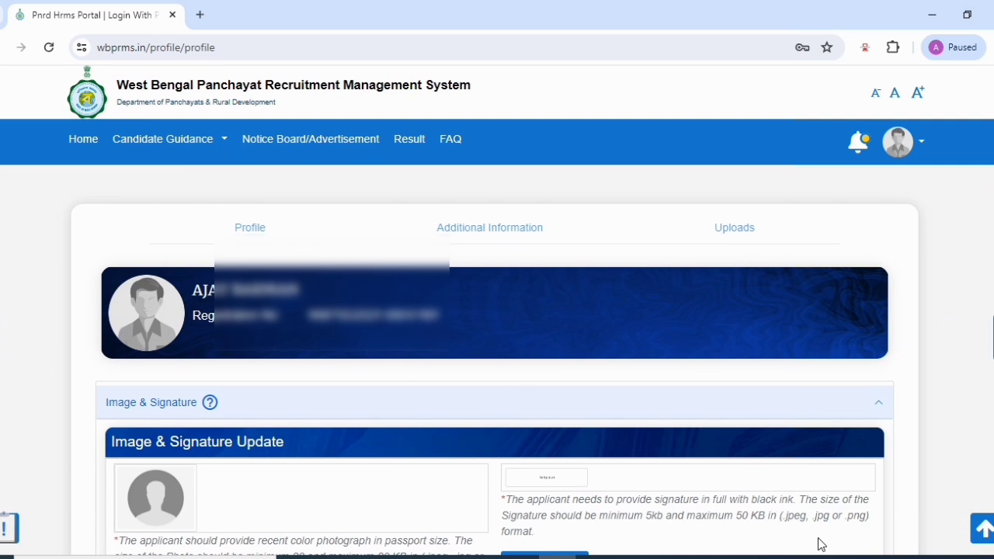
Step: Upload 07.png from the candidate's folder as the profile image in the Image & Signature section
{"action": "scroll", "coordinate": [816, 543], "scroll_direction": "down", "scroll_amount": 3}
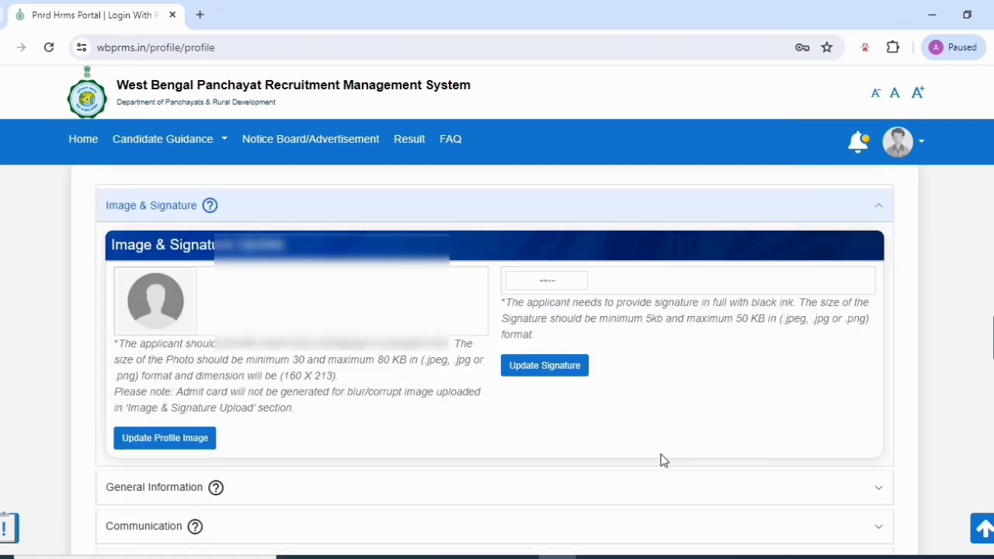
{"action": "left_click", "coordinate": [172, 446]}
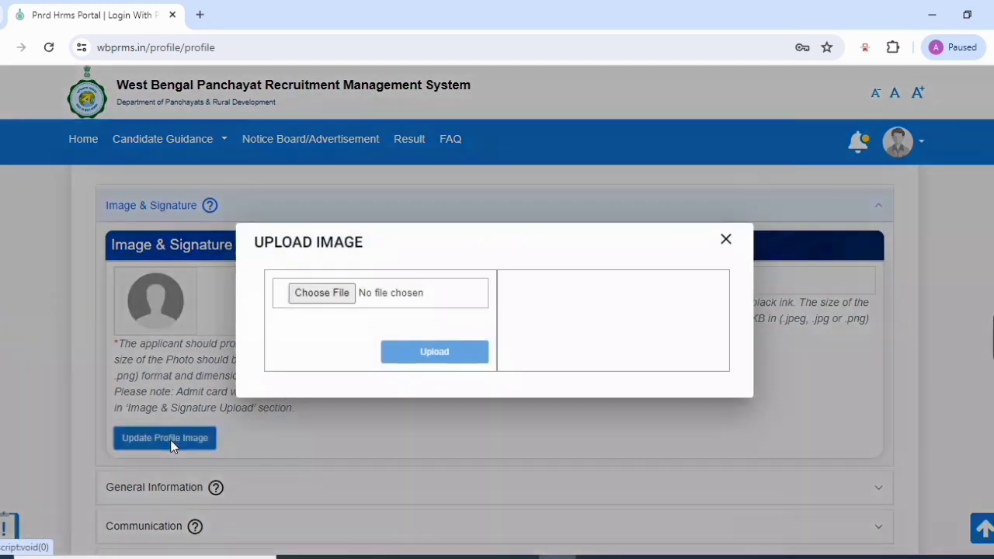
{"action": "left_click", "coordinate": [336, 296]}
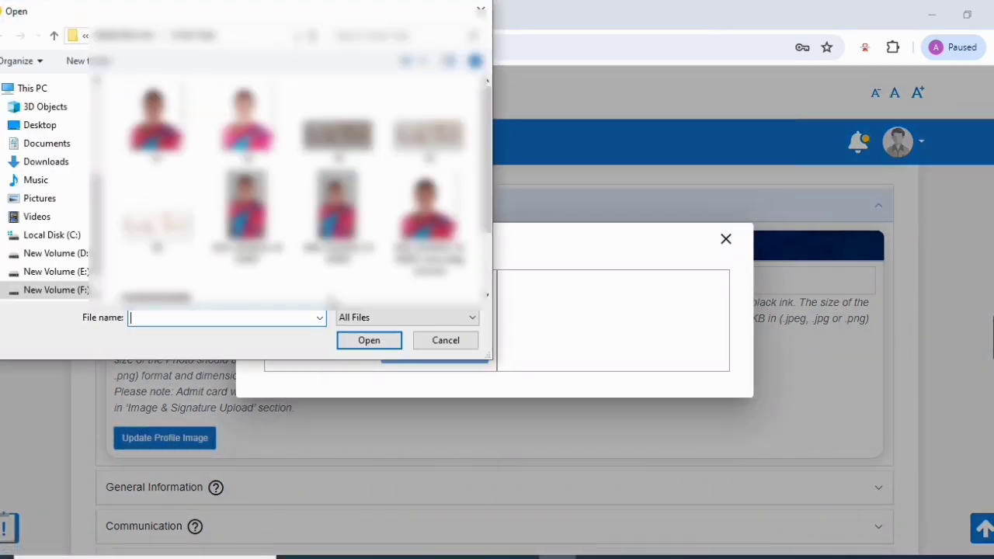
{"action": "left_click", "coordinate": [54, 37]}
{"action": "double_click", "coordinate": [124, 112]}
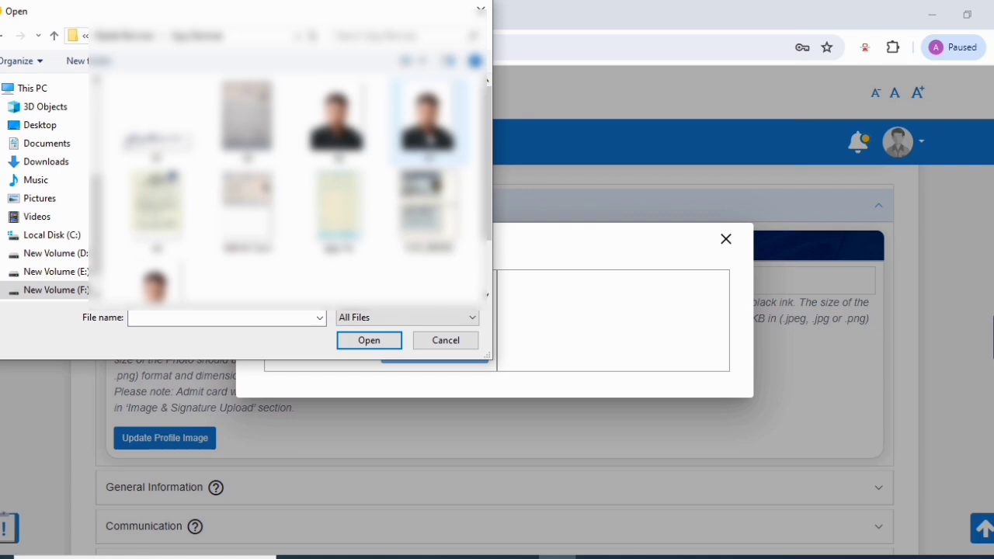
{"action": "left_click", "coordinate": [427, 124]}
{"action": "left_click", "coordinate": [369, 340]}
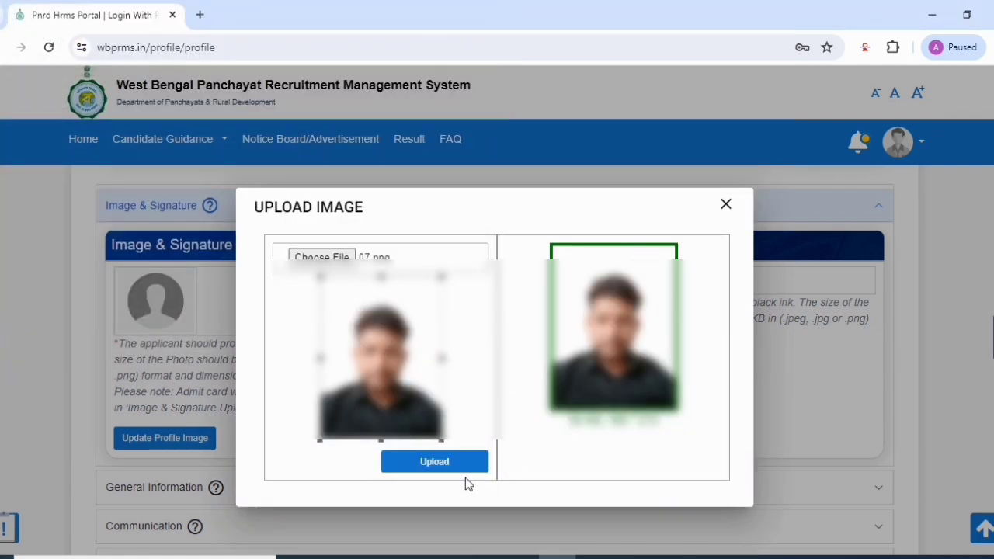
{"action": "left_click", "coordinate": [433, 466]}
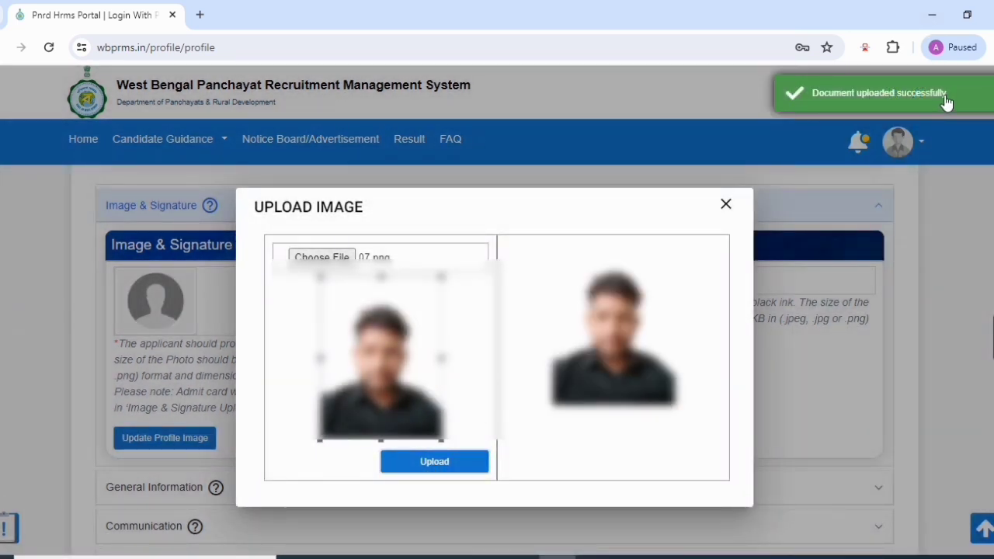
{"action": "left_click", "coordinate": [727, 205]}
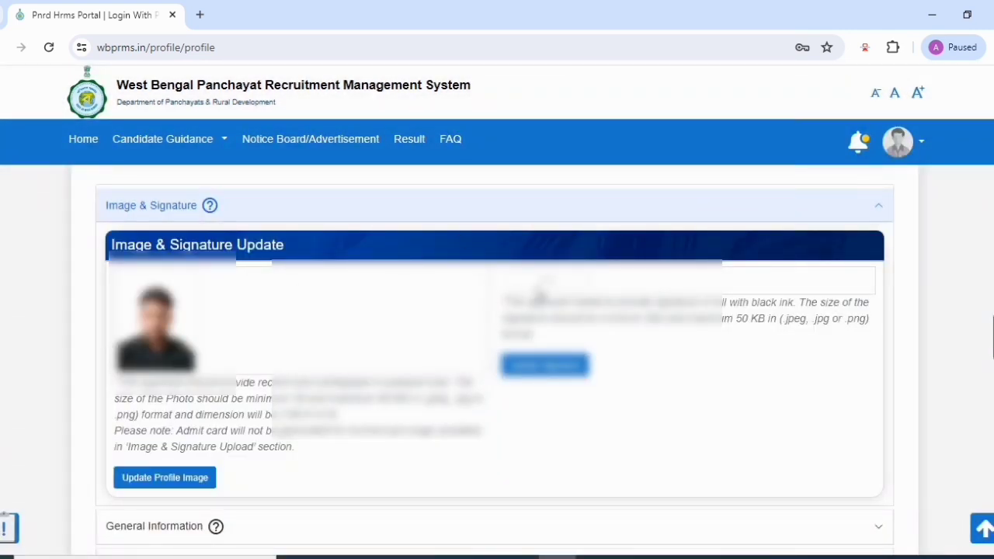
Step: Upload the candidate's signature image from the same folder in the Image & Signature section
{"action": "left_click", "coordinate": [546, 368]}
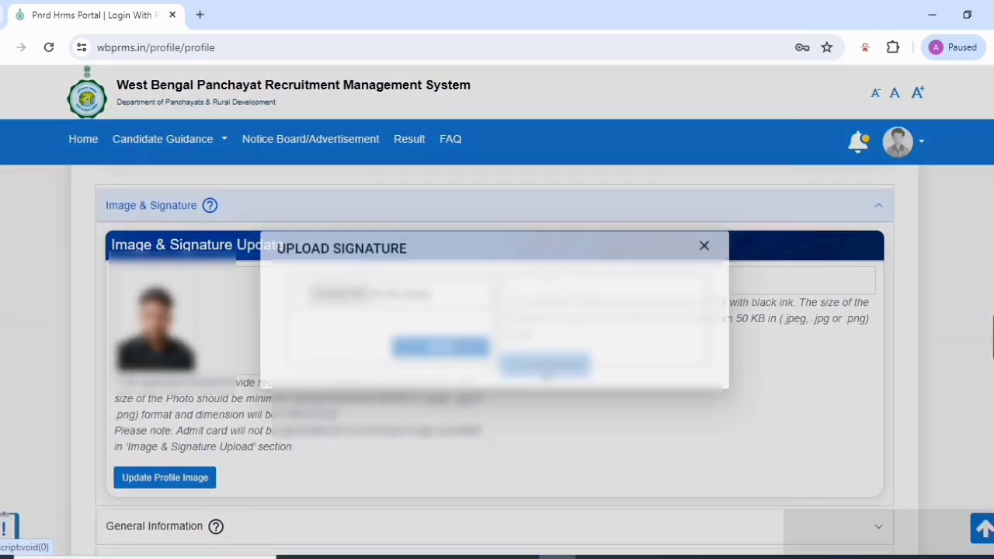
{"action": "left_click", "coordinate": [330, 292]}
{"action": "left_click", "coordinate": [155, 121]}
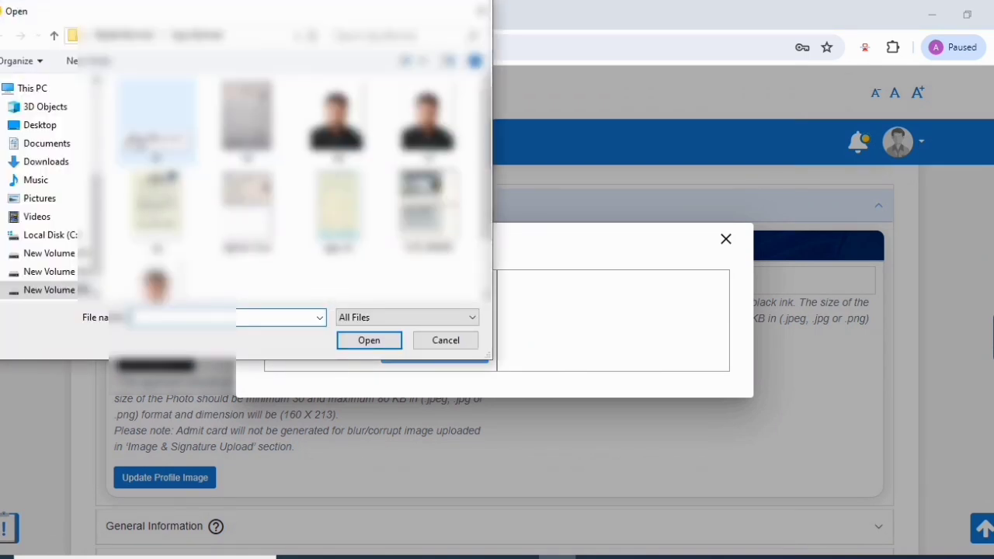
{"action": "left_click", "coordinate": [369, 341]}
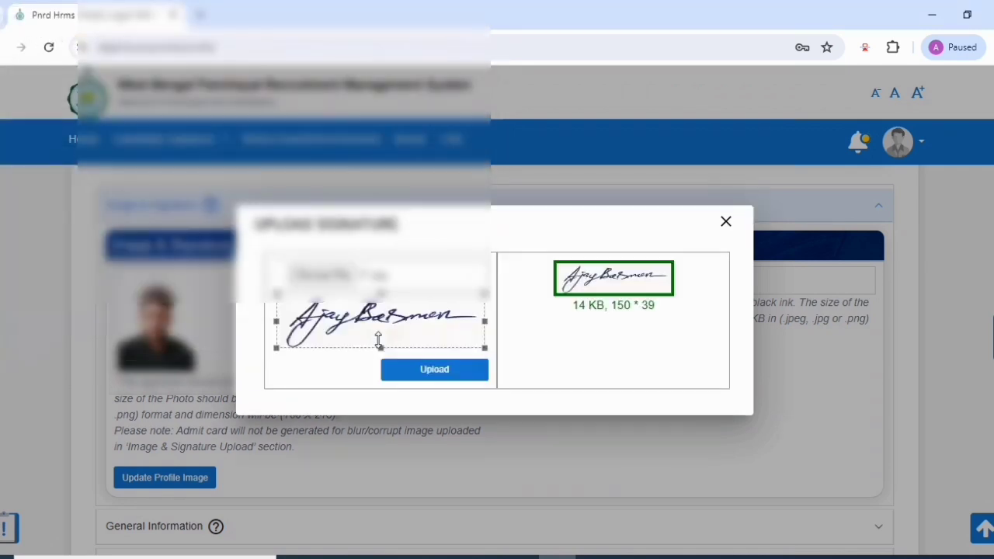
{"action": "left_click", "coordinate": [433, 374]}
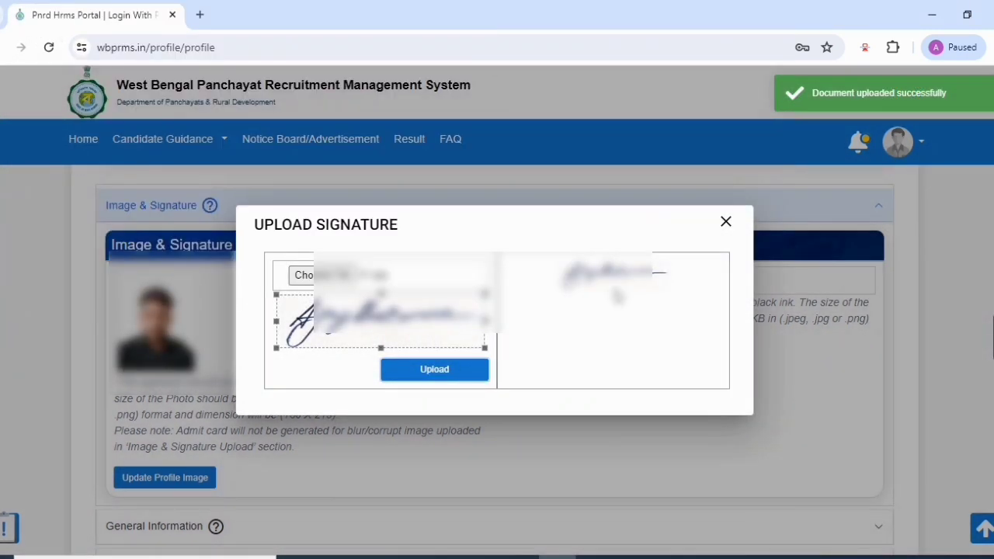
{"action": "left_click", "coordinate": [724, 224]}
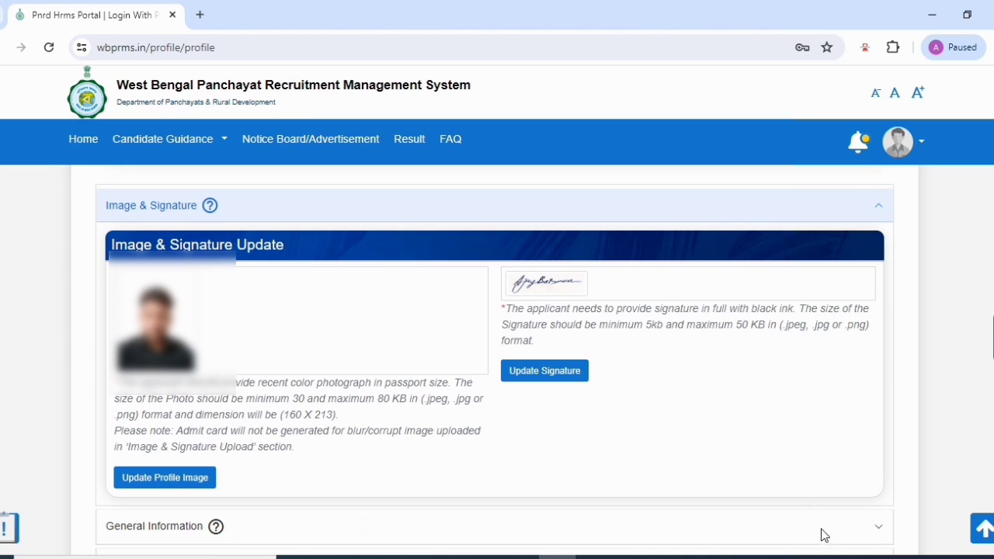
{"action": "scroll", "coordinate": [825, 535], "scroll_direction": "down", "scroll_amount": 3}
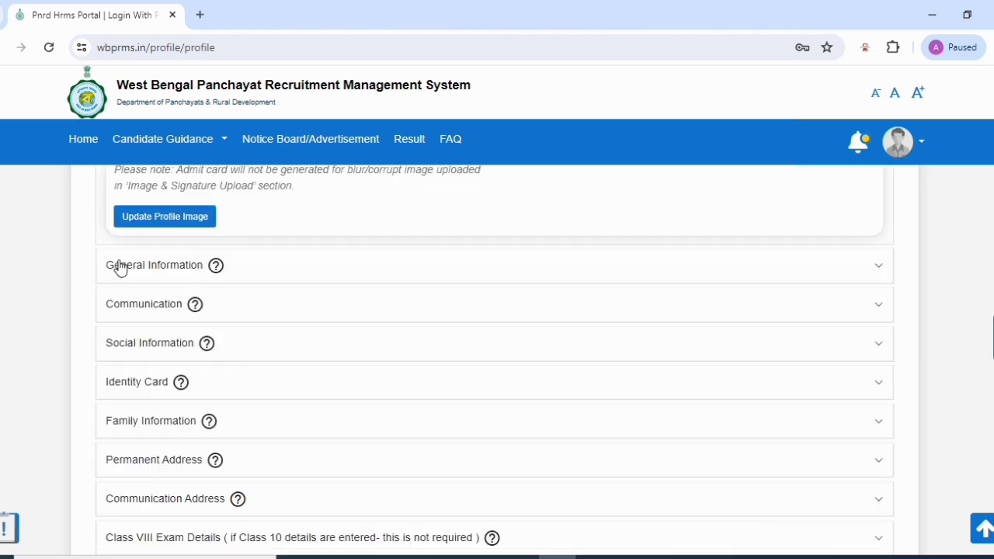
Step: Edit the General Information details, setting marital status to Single, blood group to A+ and Computer Literate to Yes
{"action": "left_click", "coordinate": [174, 273]}
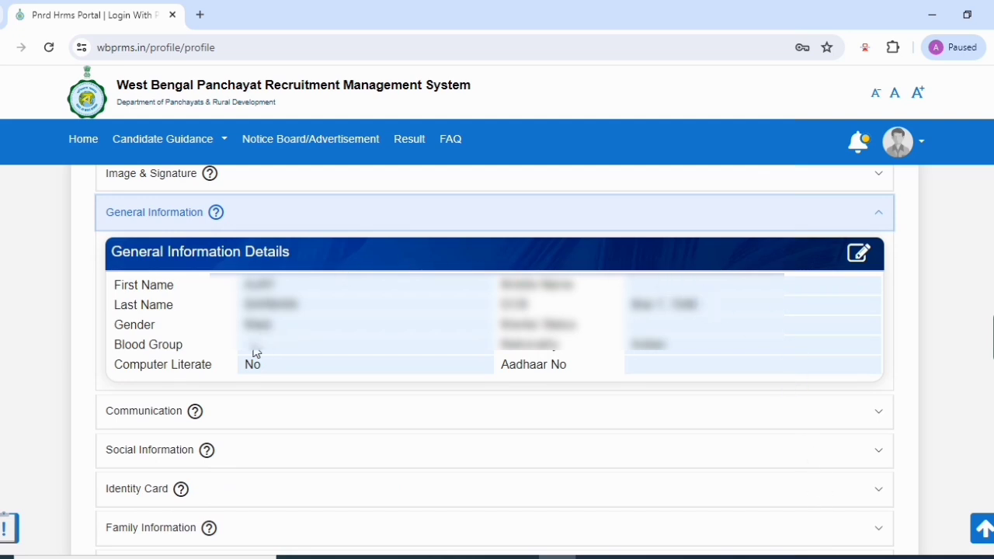
{"action": "left_click", "coordinate": [859, 256]}
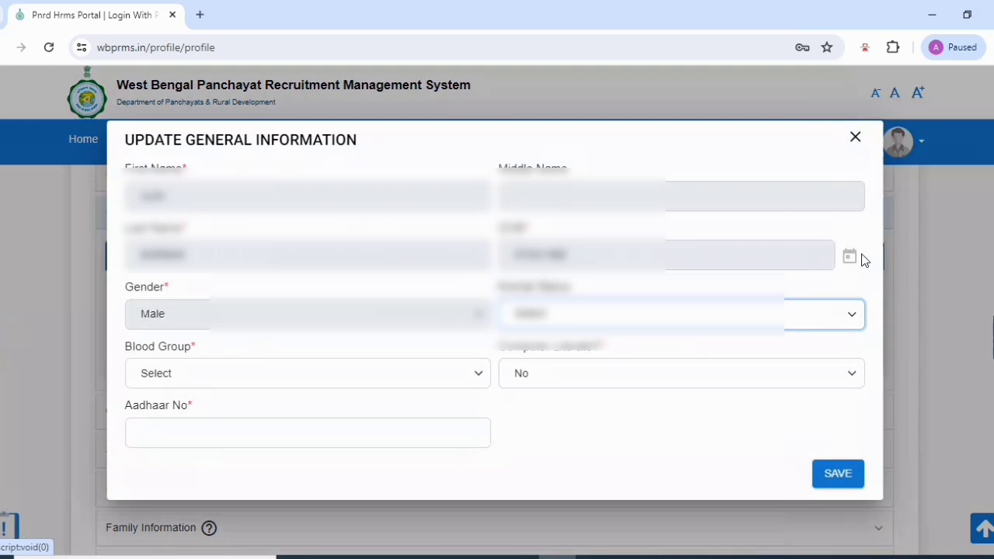
{"action": "left_click", "coordinate": [616, 315]}
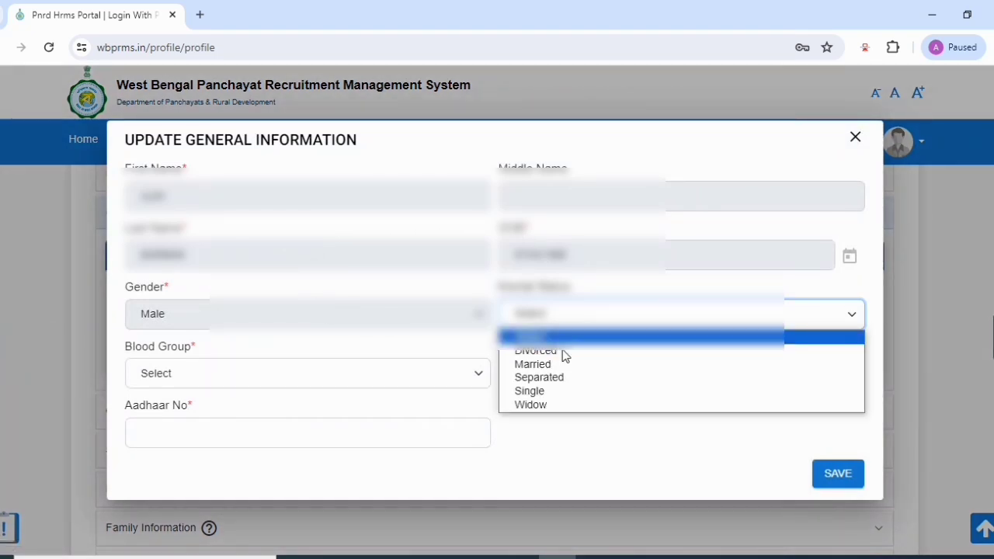
{"action": "left_click", "coordinate": [552, 392]}
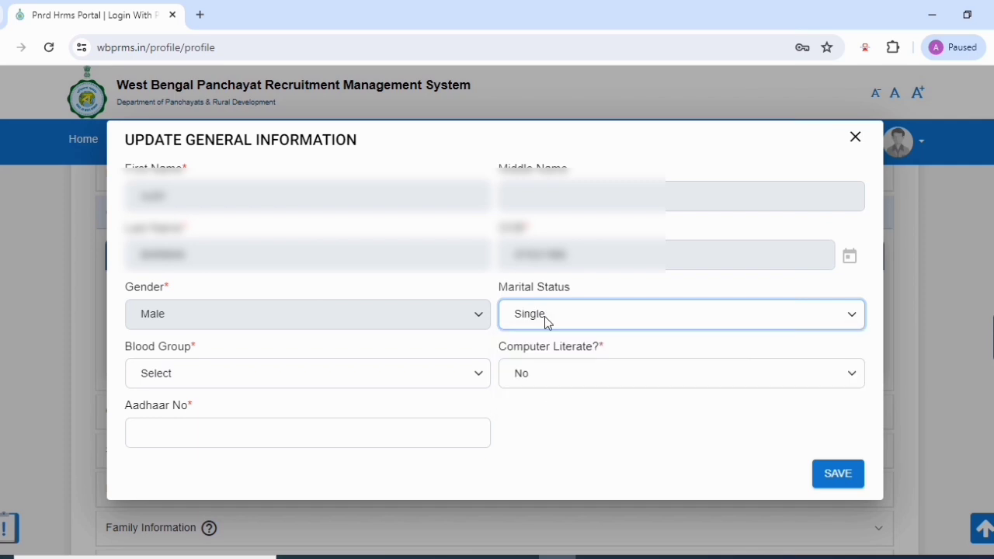
{"action": "left_click", "coordinate": [203, 376]}
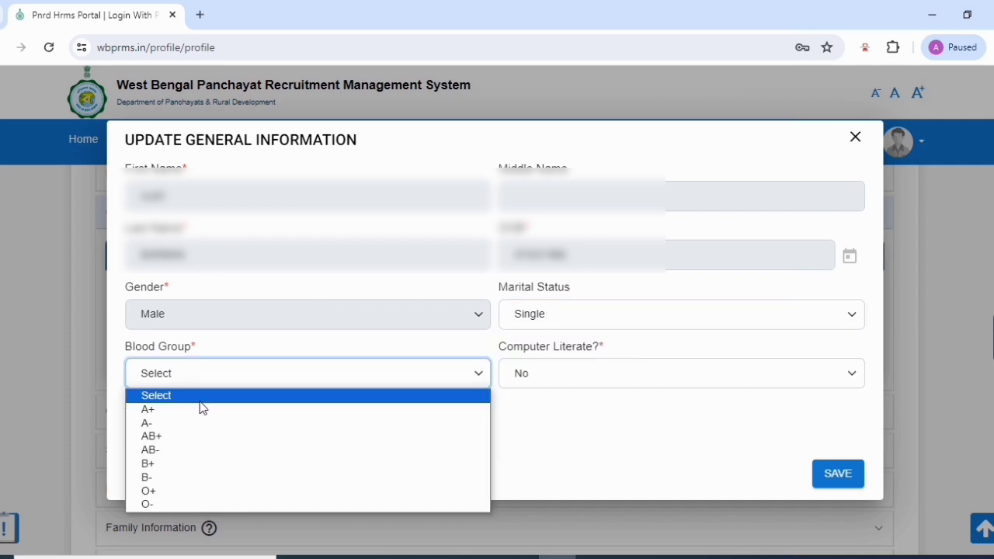
{"action": "left_click", "coordinate": [203, 411]}
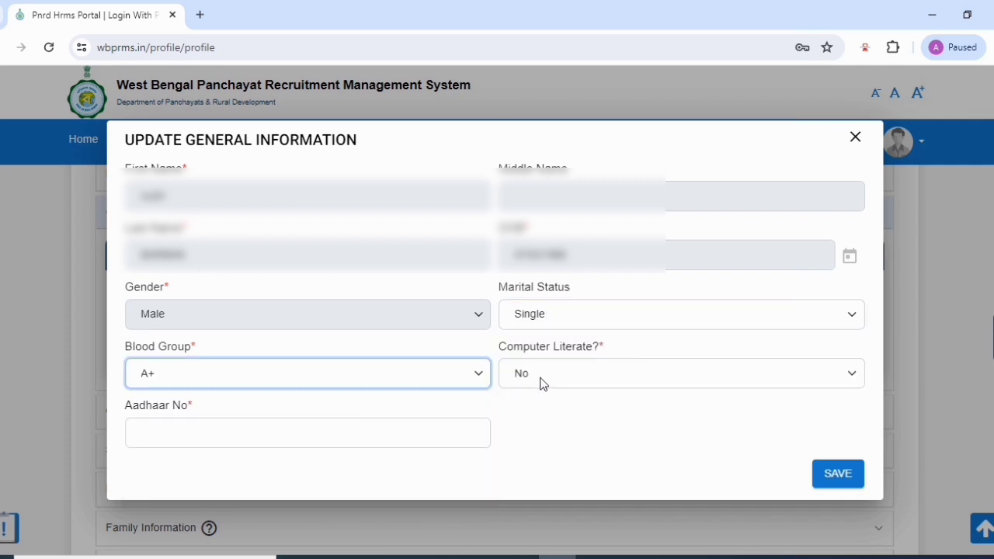
{"action": "left_click", "coordinate": [536, 373]}
{"action": "left_click", "coordinate": [540, 414]}
Step: Enter the candidate's Aadhaar number and save the general information
{"action": "left_click", "coordinate": [220, 437]}
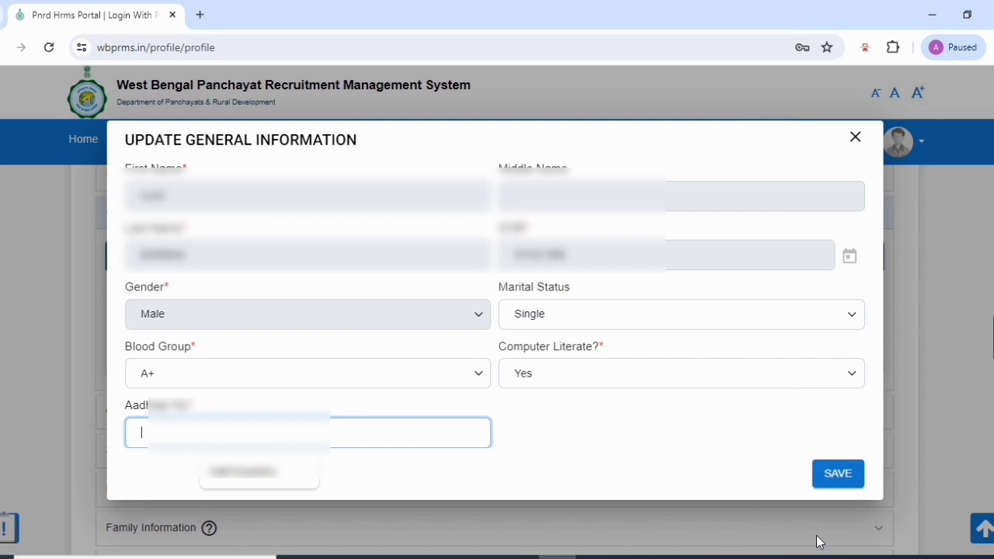
{"action": "key", "text": "ctrl+v"}
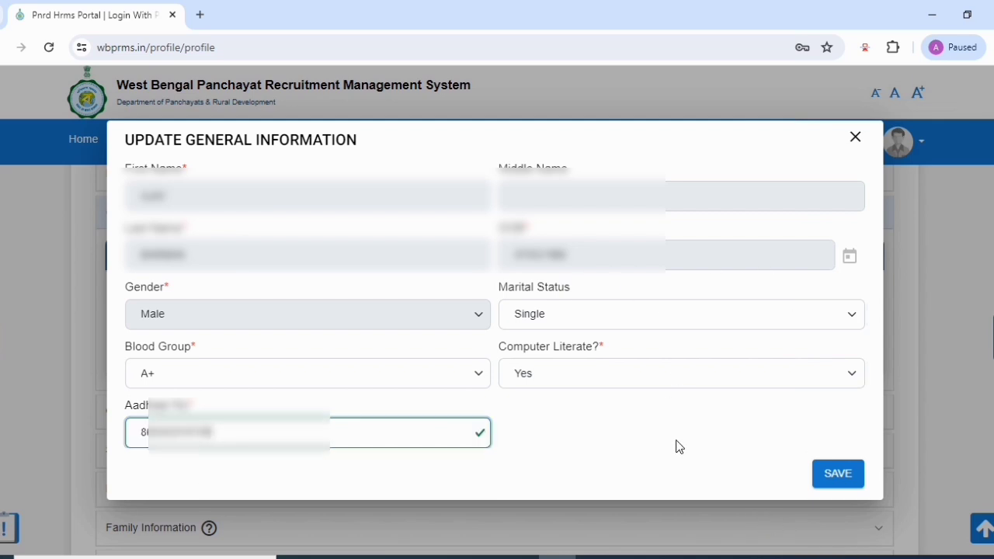
{"action": "left_click", "coordinate": [837, 475]}
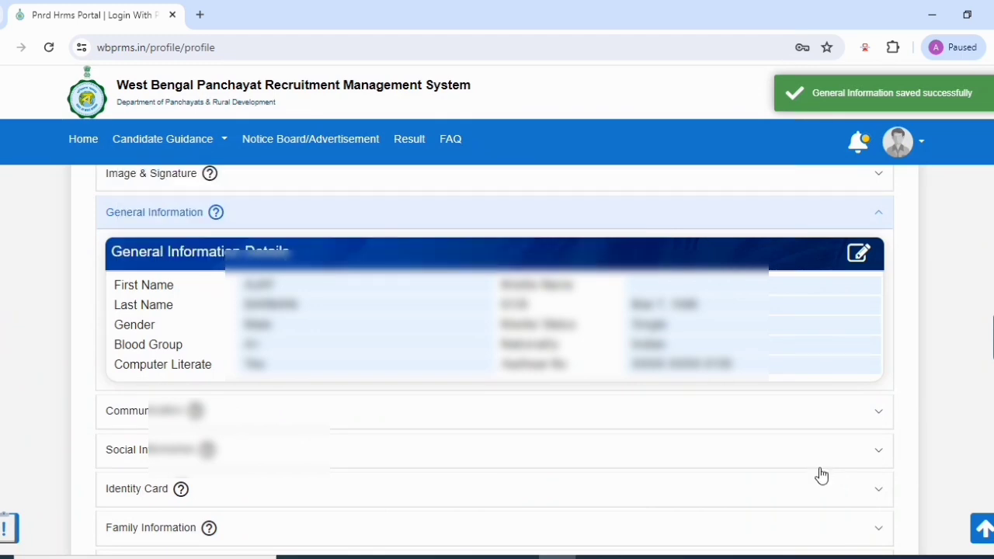
Step: Collapse General Information and check the registered mobile number and email in the Communication section
{"action": "left_click", "coordinate": [879, 217]}
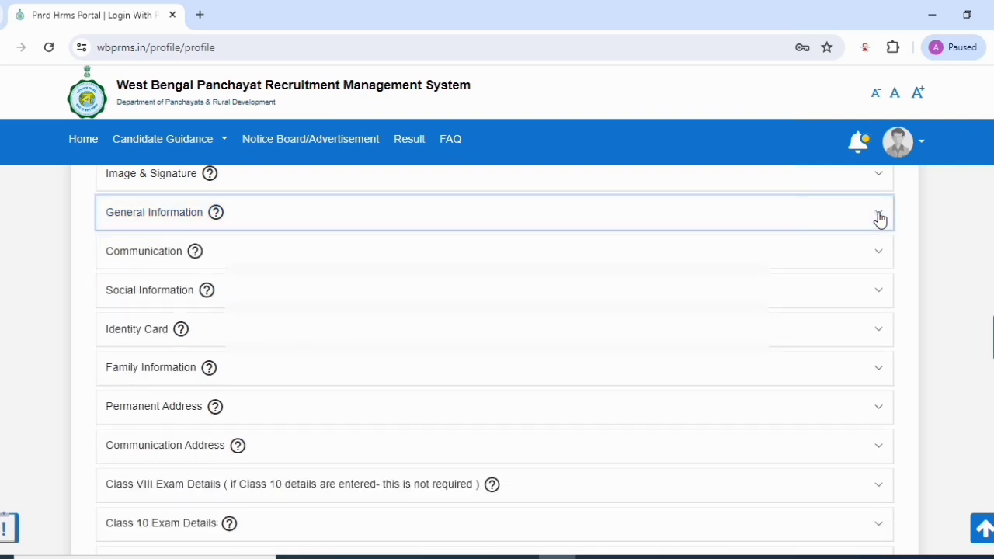
{"action": "left_click", "coordinate": [170, 261]}
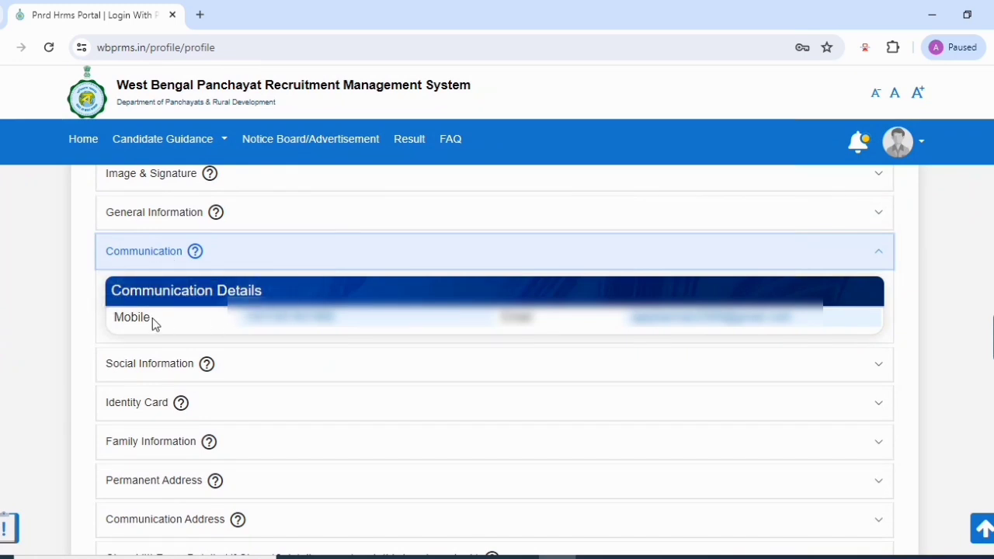
{"action": "left_click", "coordinate": [879, 256]}
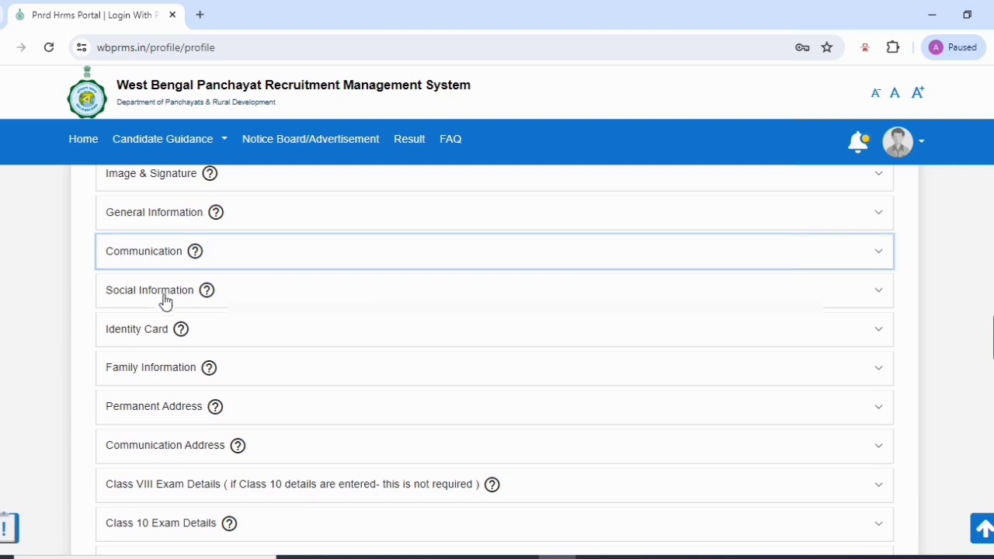
Step: Set religion to Hinduism and social category to Scheduled Caste in the Social Information section and save
{"action": "left_click", "coordinate": [161, 299]}
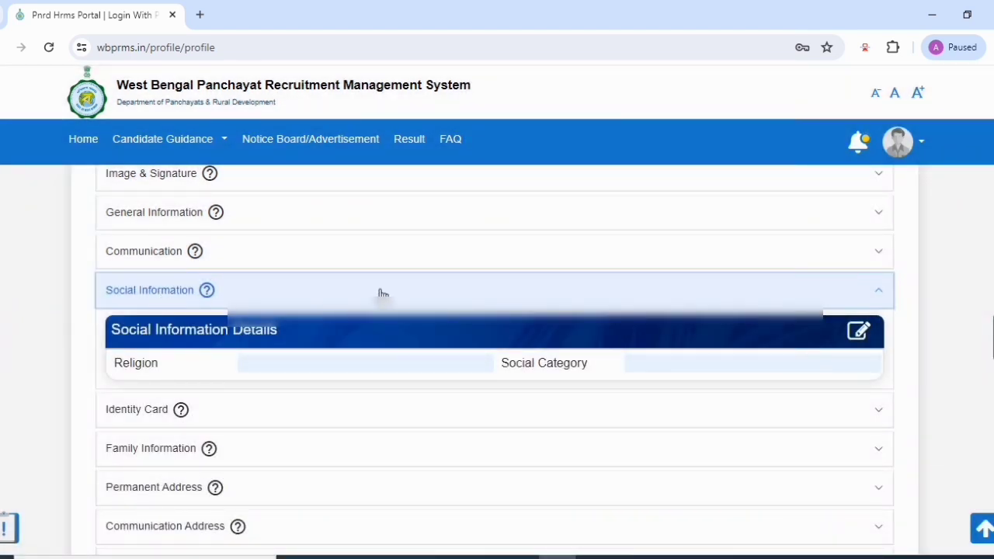
{"action": "left_click", "coordinate": [861, 332]}
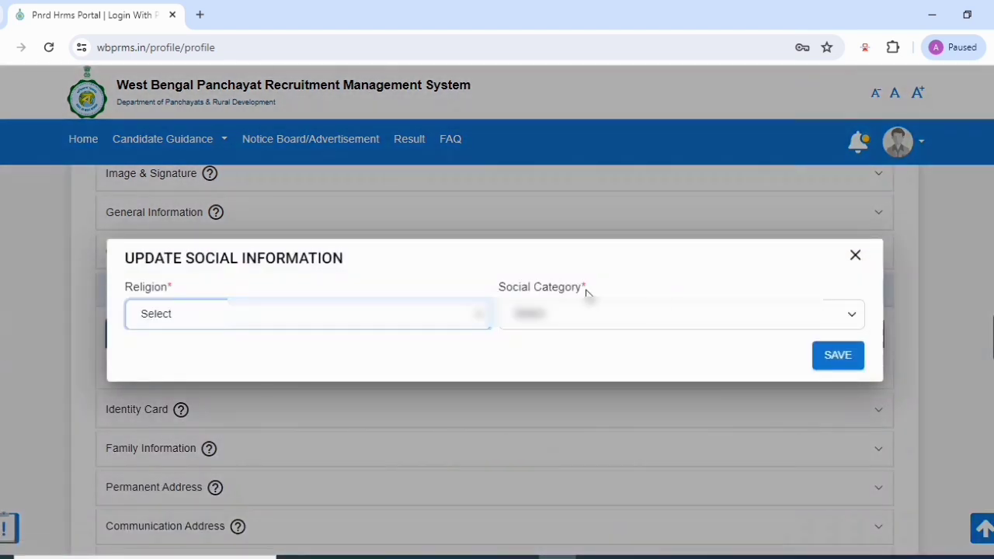
{"action": "left_click", "coordinate": [344, 312]}
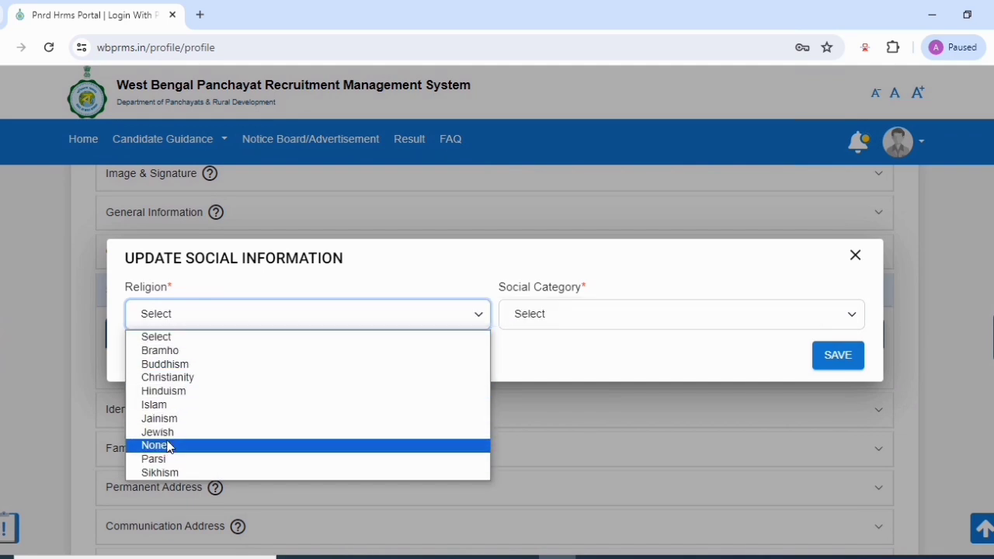
{"action": "left_click", "coordinate": [177, 392]}
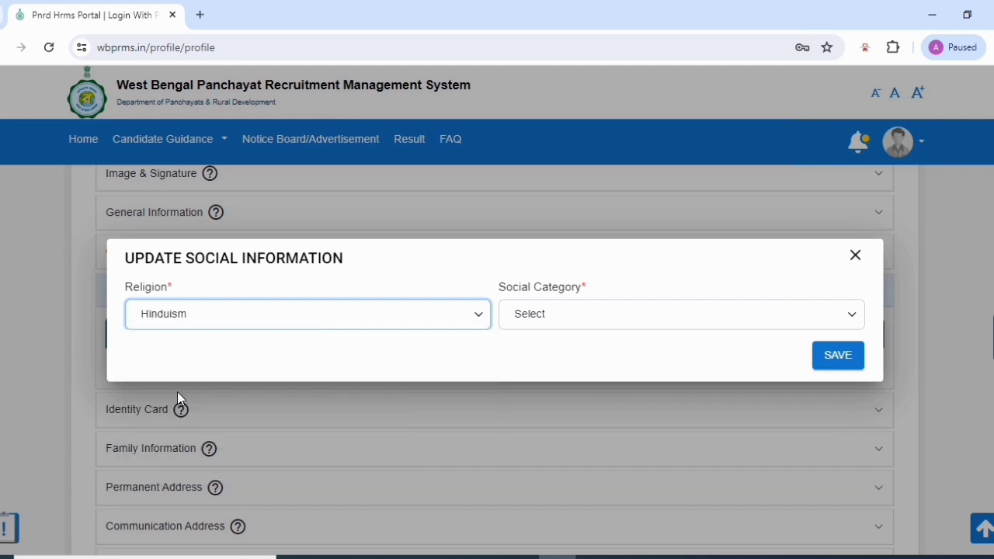
{"action": "left_click", "coordinate": [576, 320]}
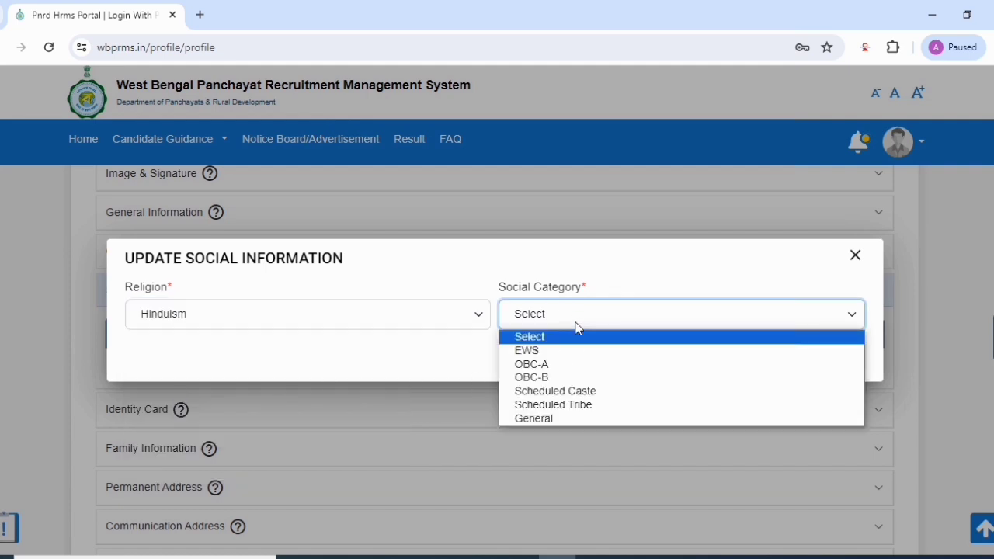
{"action": "left_click", "coordinate": [556, 391]}
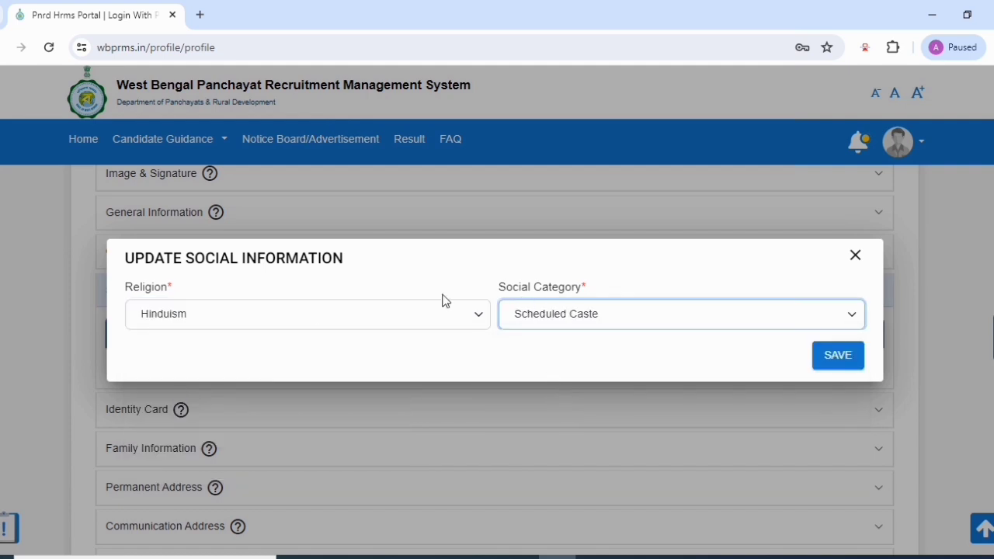
{"action": "left_click", "coordinate": [842, 360]}
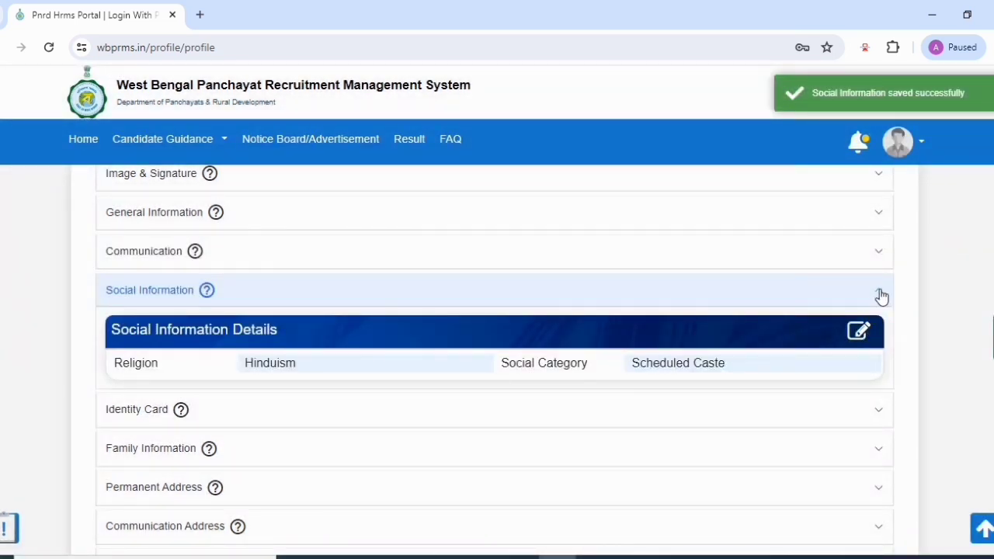
{"action": "left_click", "coordinate": [880, 296]}
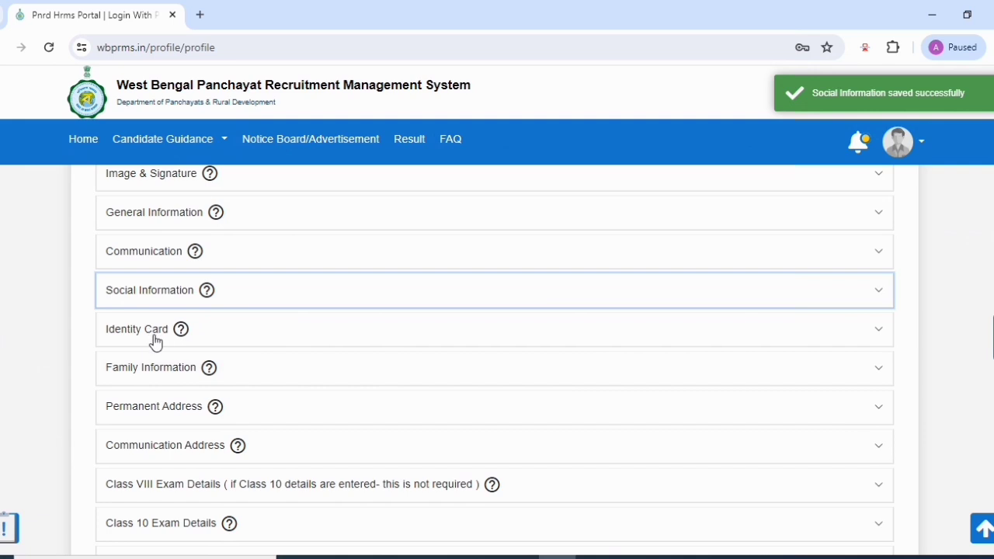
Step: In the Identity Card section, choose Driving Licence as the ID card type, enter the ID card number and save
{"action": "left_click", "coordinate": [154, 340]}
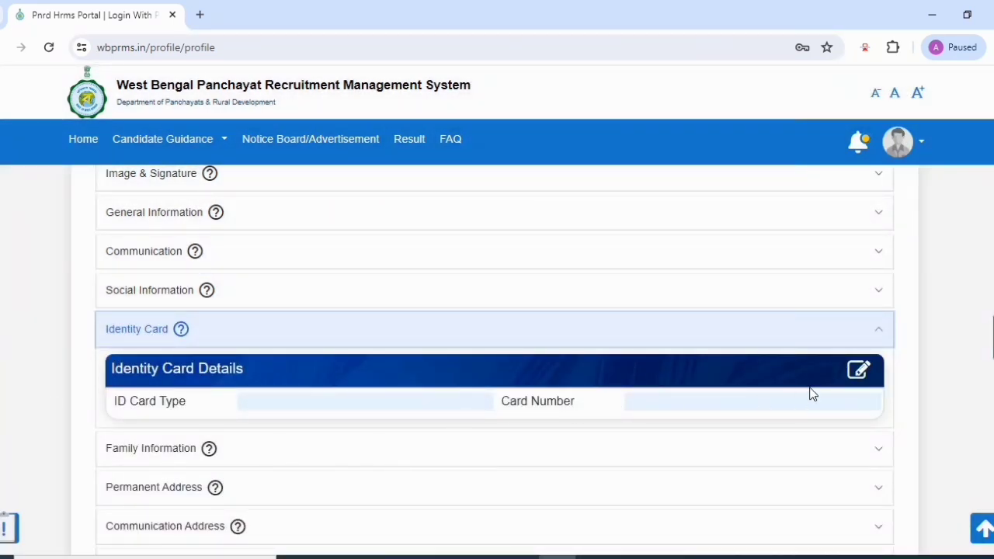
{"action": "left_click", "coordinate": [858, 370]}
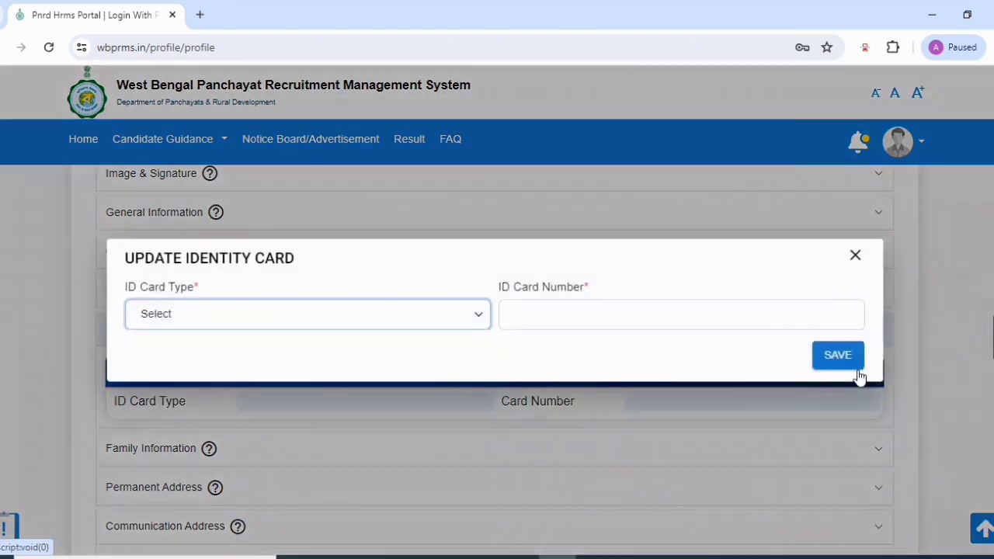
{"action": "left_click", "coordinate": [463, 320]}
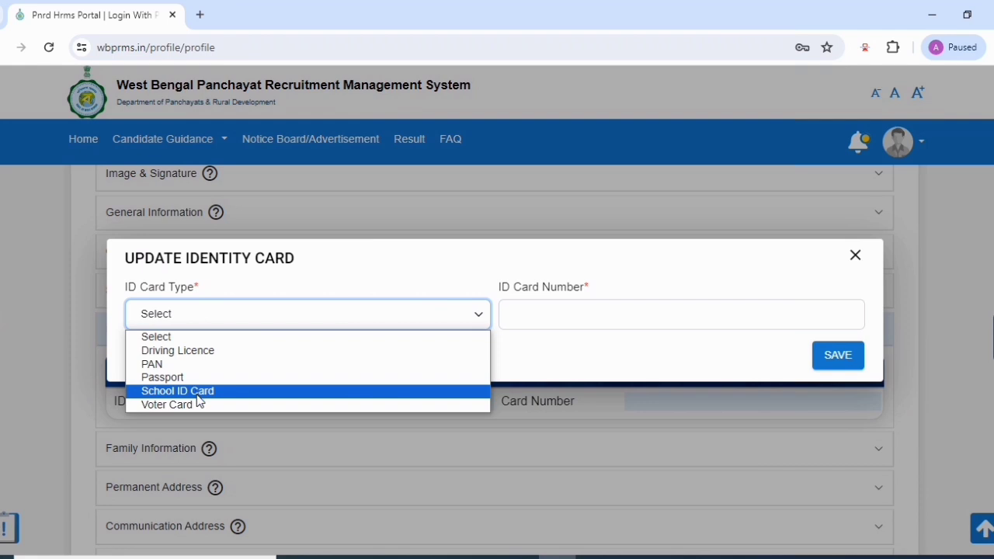
{"action": "left_click", "coordinate": [189, 357]}
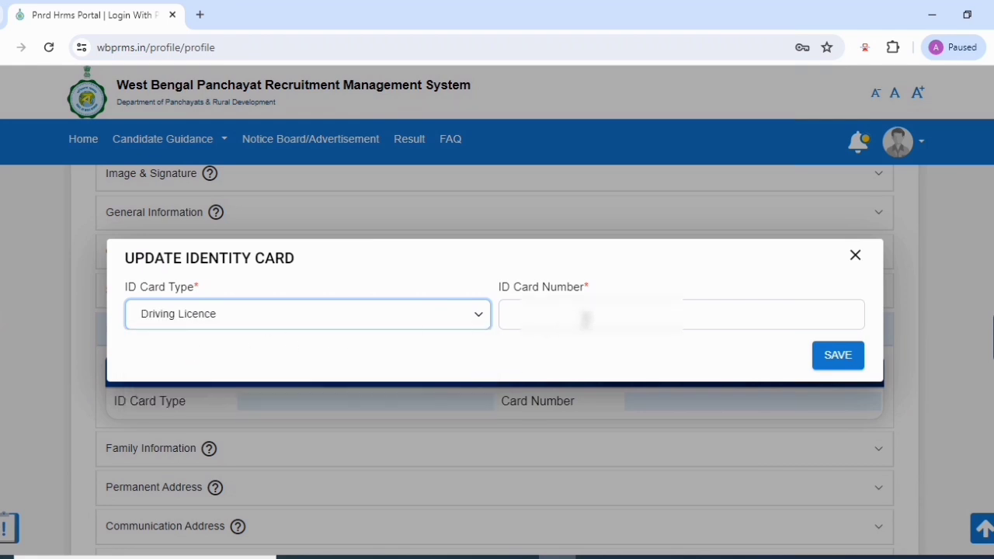
{"action": "left_click", "coordinate": [716, 326]}
{"action": "left_click", "coordinate": [728, 289]}
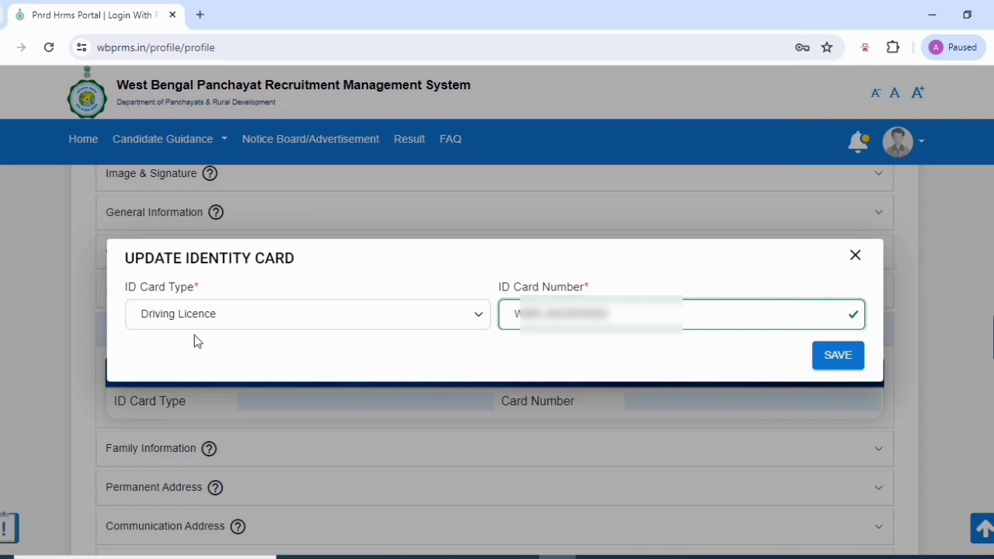
{"action": "left_click", "coordinate": [836, 357]}
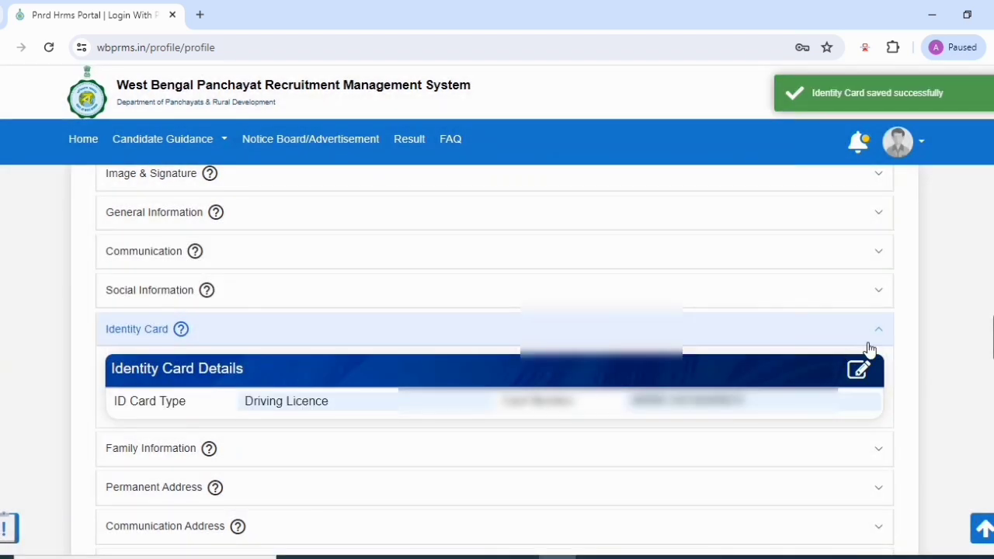
{"action": "left_click", "coordinate": [880, 336]}
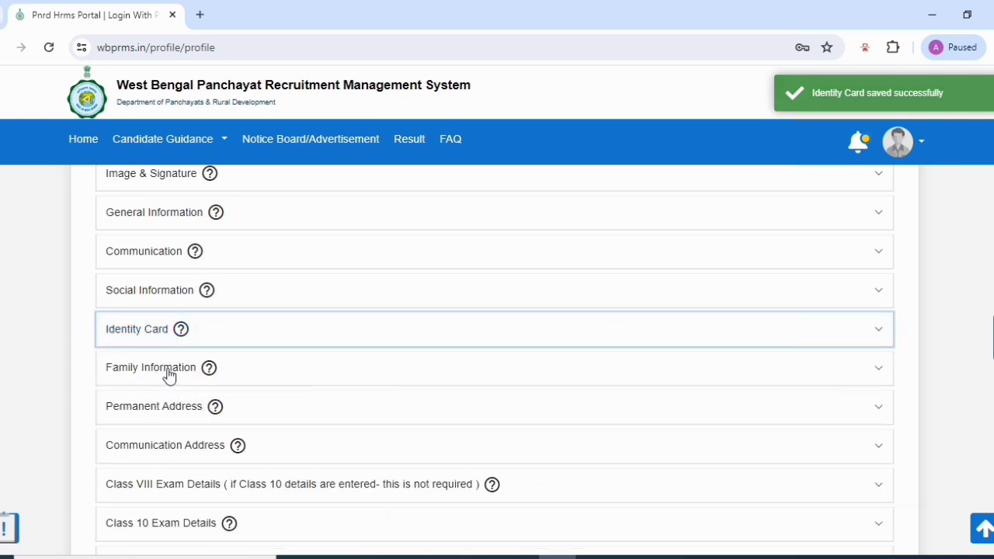
Step: Enter the father's/guardian's name and the mother's name in the Family Information section and save
{"action": "left_click", "coordinate": [170, 375]}
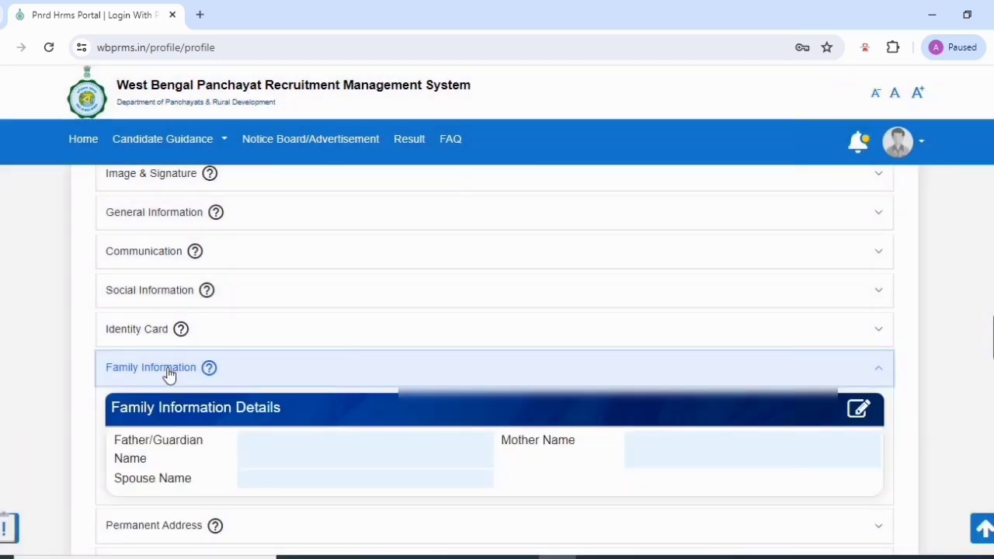
{"action": "scroll", "coordinate": [949, 332], "scroll_direction": "down", "scroll_amount": 2}
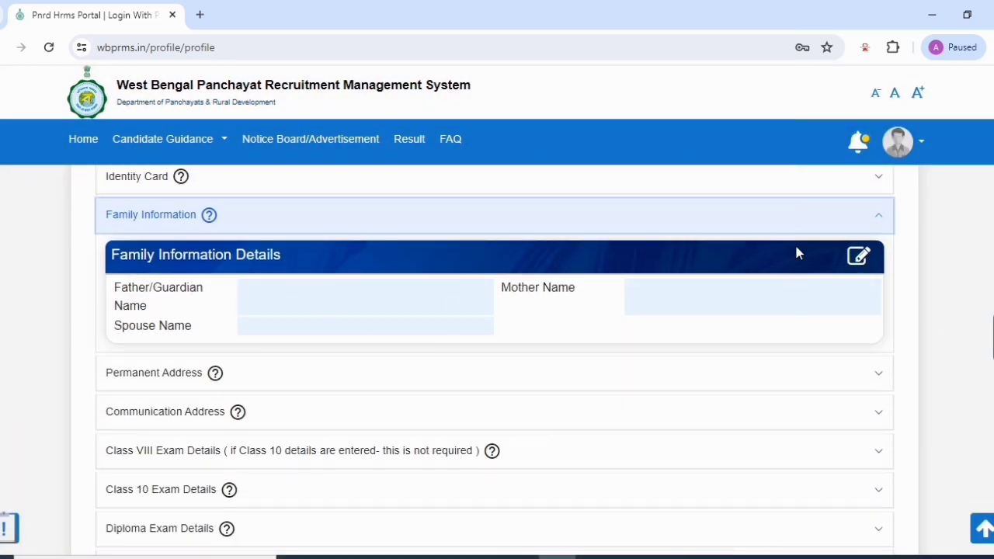
{"action": "left_click", "coordinate": [859, 256]}
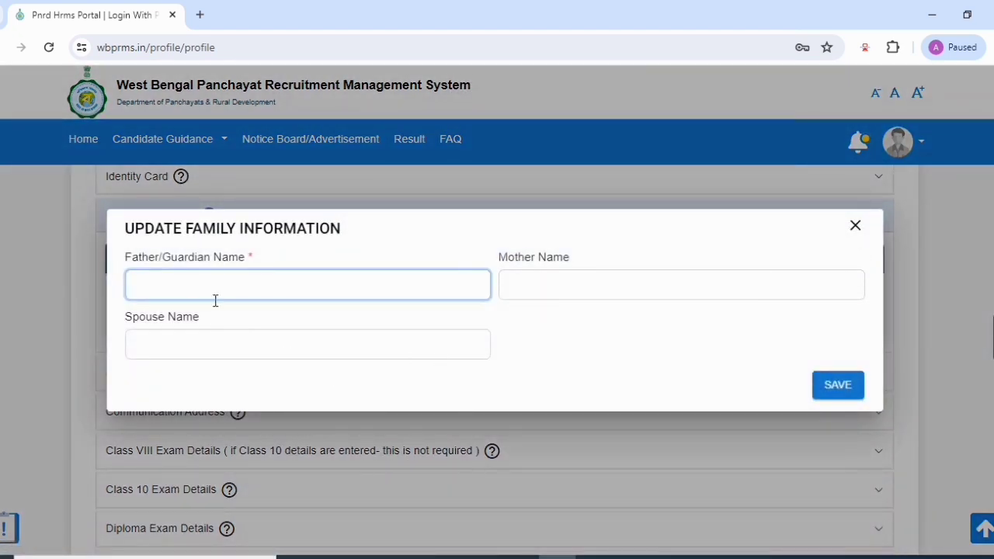
{"action": "left_click", "coordinate": [200, 278]}
{"action": "left_click", "coordinate": [292, 268]}
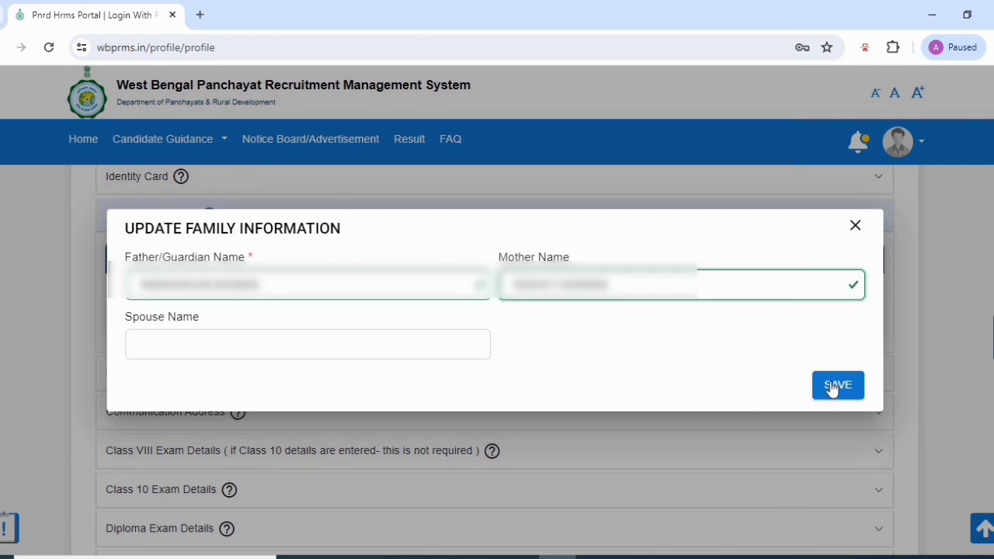
{"action": "left_click", "coordinate": [839, 386]}
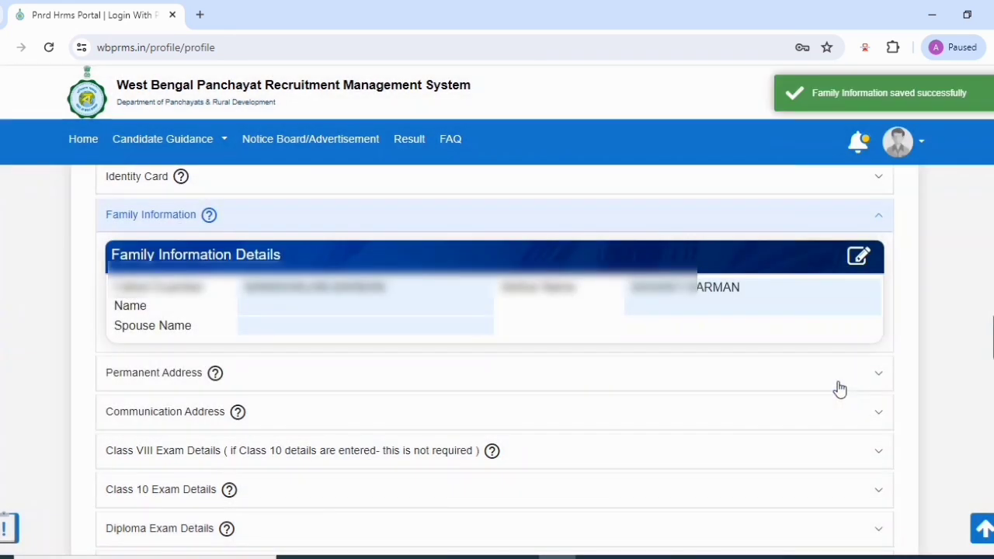
{"action": "left_click", "coordinate": [880, 220]}
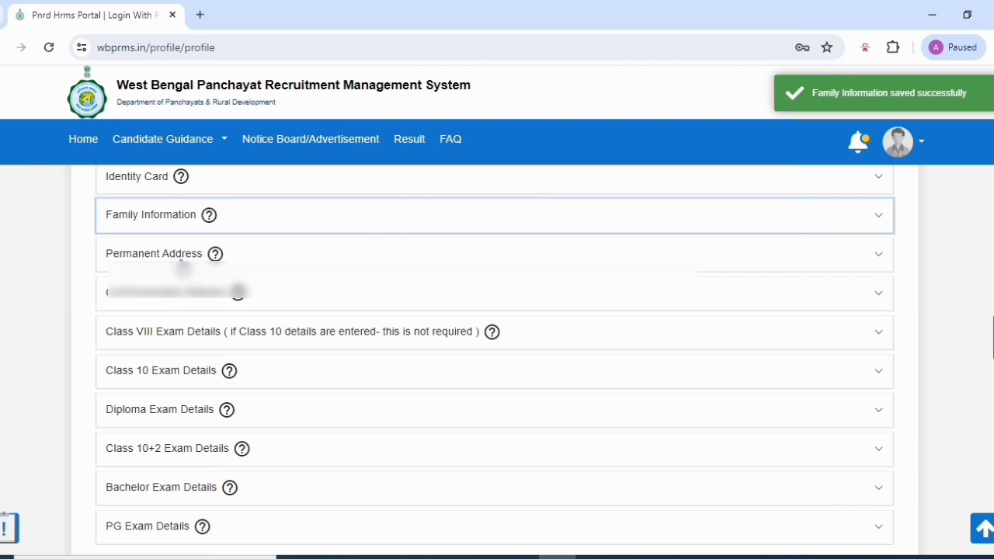
Step: Open the Permanent Address details for editing and set the state to West Bengal and the district to Maldah
{"action": "left_click", "coordinate": [175, 258]}
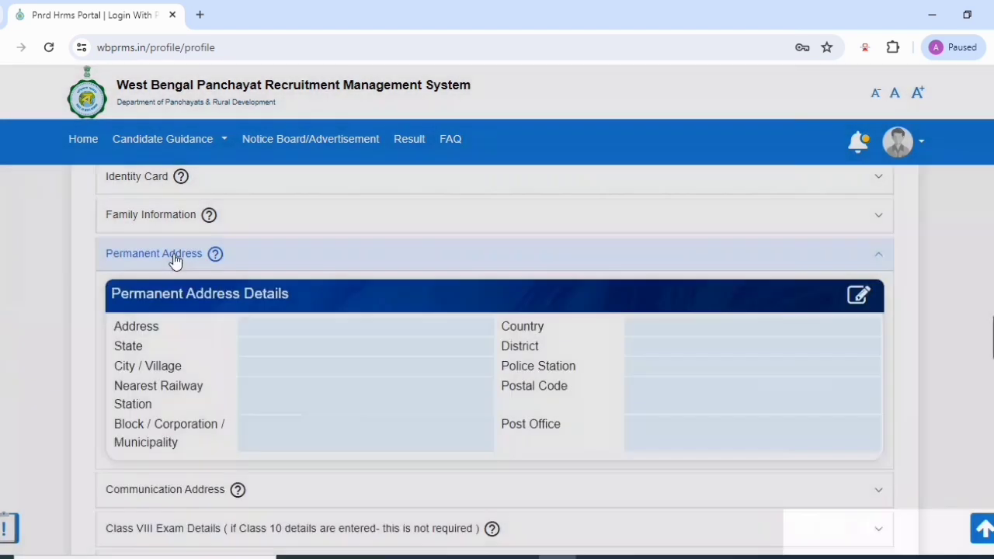
{"action": "left_click", "coordinate": [859, 299]}
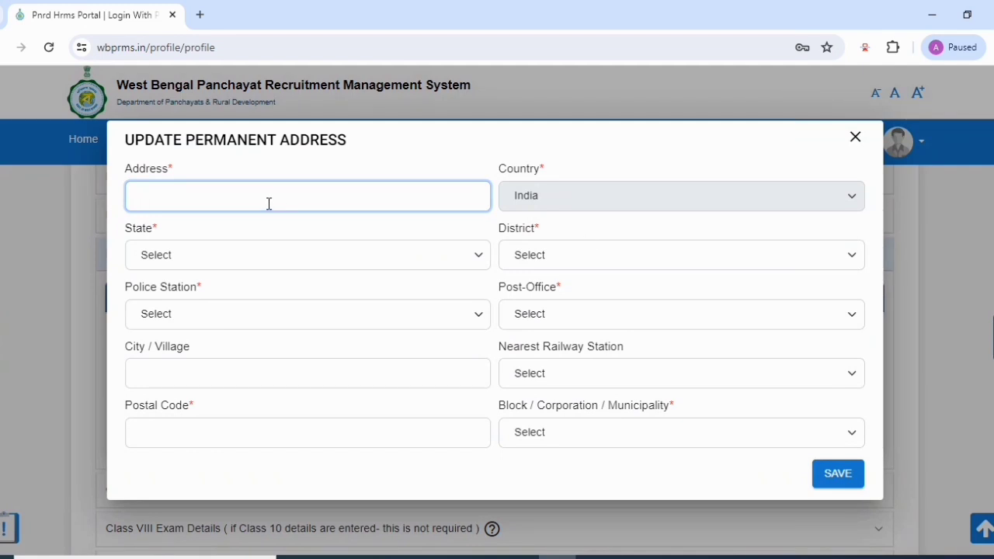
{"action": "left_click", "coordinate": [220, 265]}
{"action": "scroll", "coordinate": [231, 381], "scroll_direction": "down", "scroll_amount": 5}
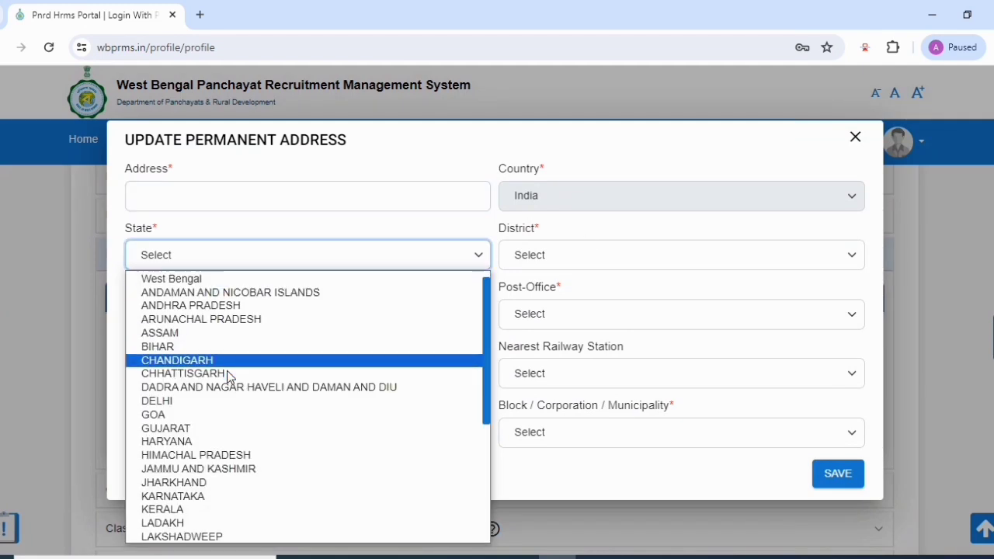
{"action": "scroll", "coordinate": [250, 388], "scroll_direction": "up", "scroll_amount": 5}
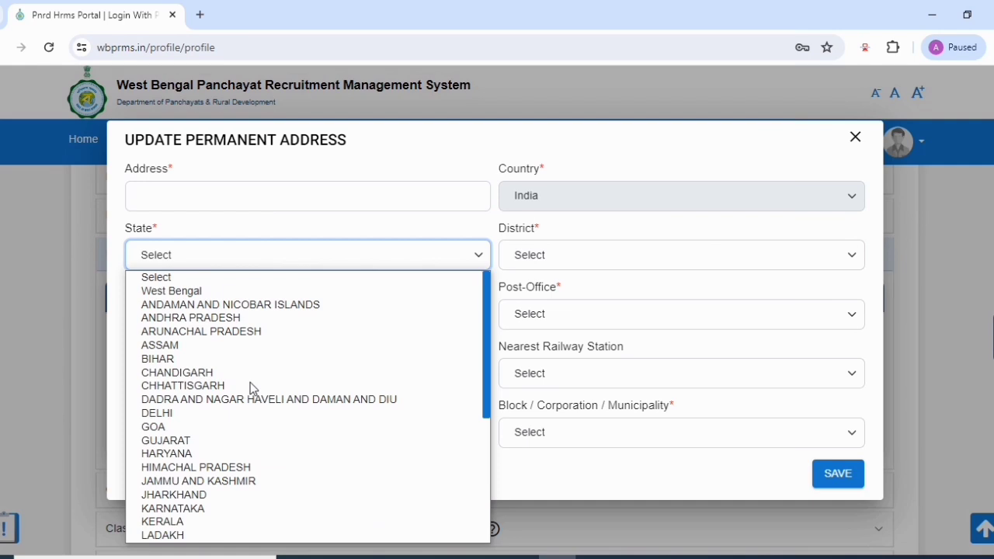
{"action": "left_click", "coordinate": [215, 293]}
{"action": "left_click", "coordinate": [598, 249]}
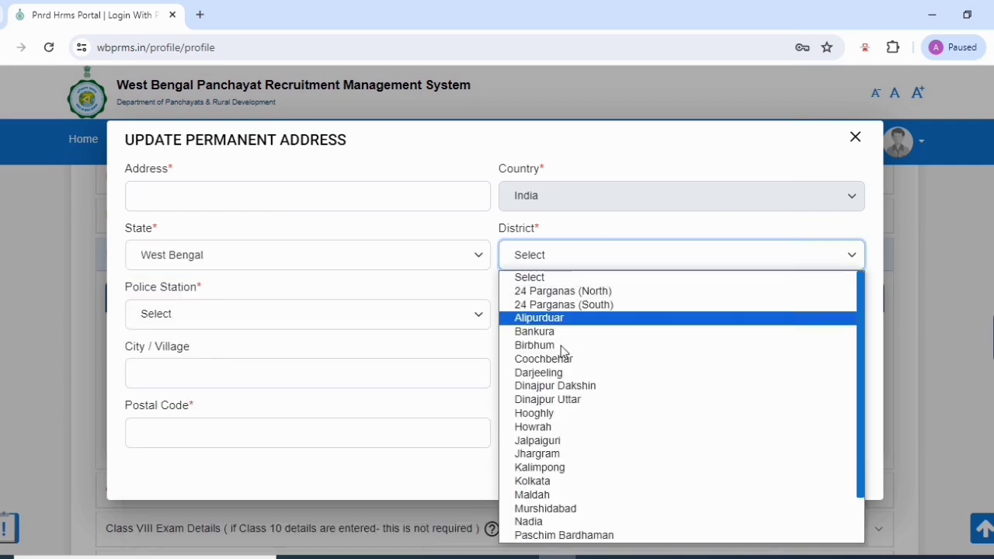
{"action": "left_click", "coordinate": [564, 495]}
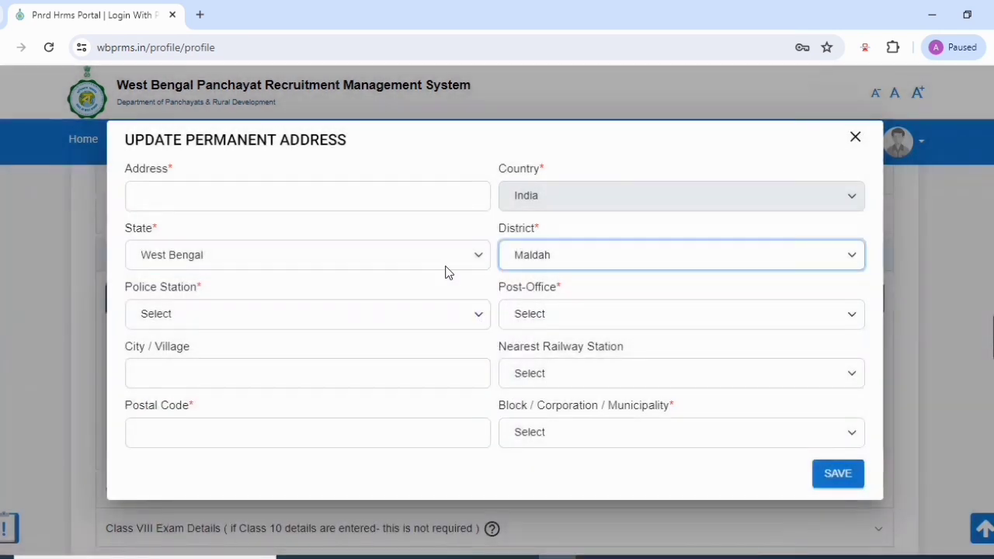
Step: Set the permanent address's police station to Bamongola and its post office to Alipur
{"action": "left_click", "coordinate": [286, 315]}
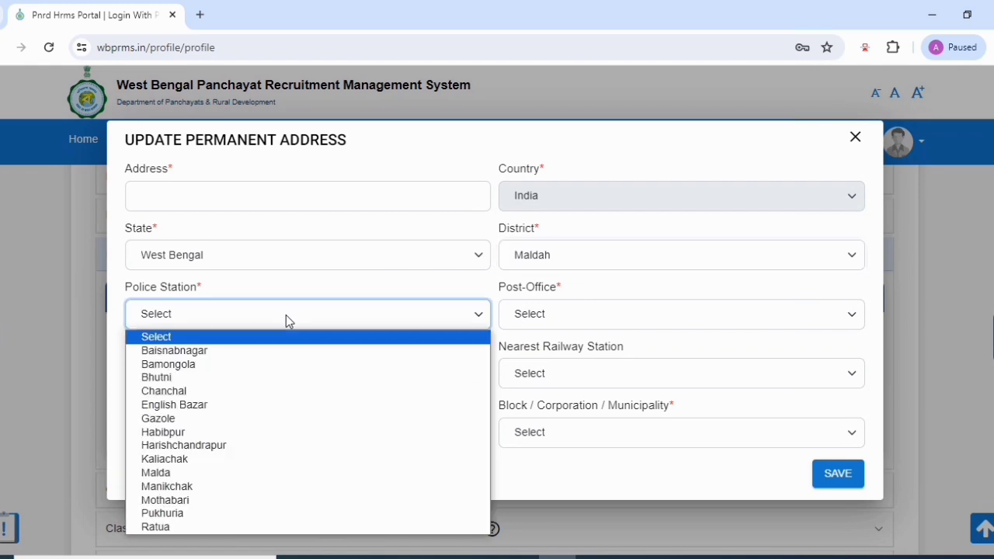
{"action": "left_click", "coordinate": [207, 365]}
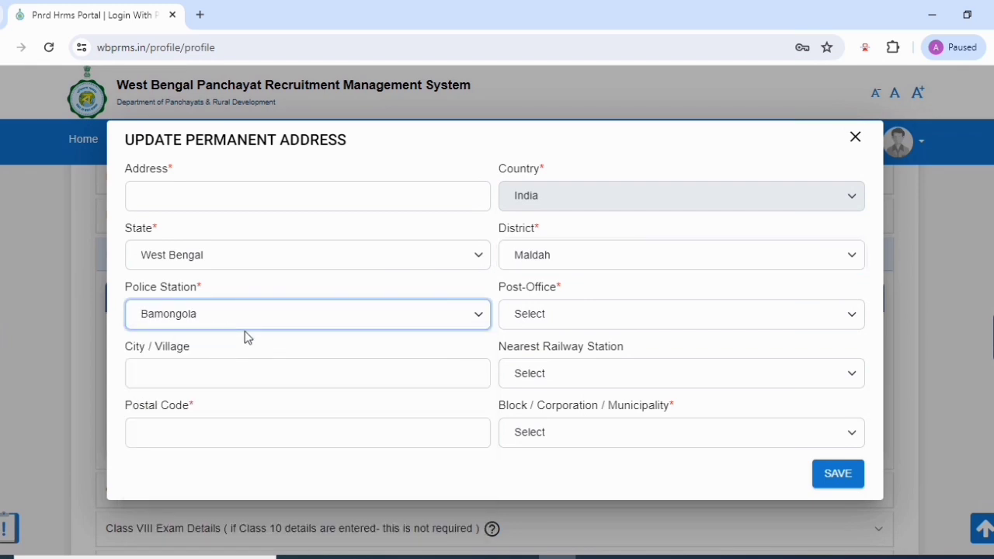
{"action": "left_click", "coordinate": [611, 315]}
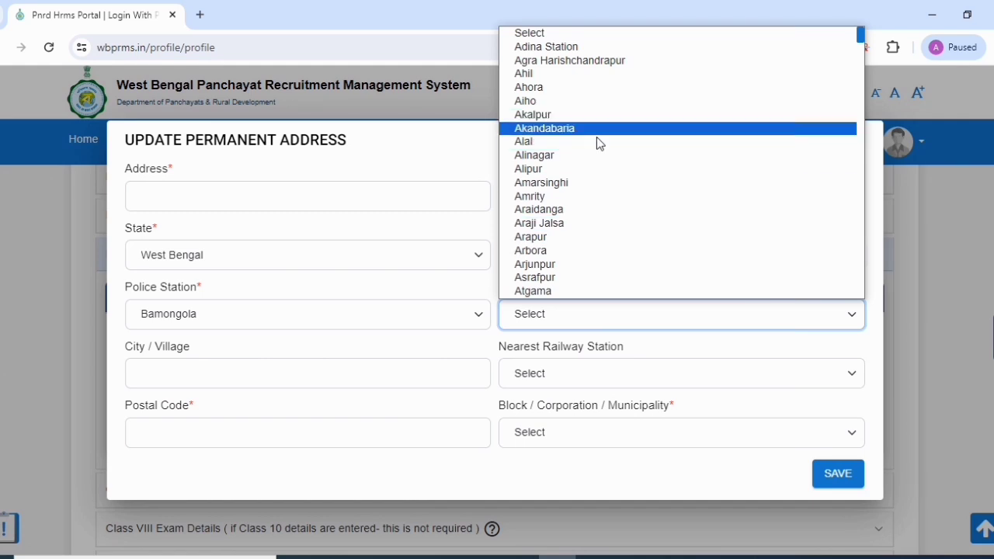
{"action": "left_click", "coordinate": [596, 168]}
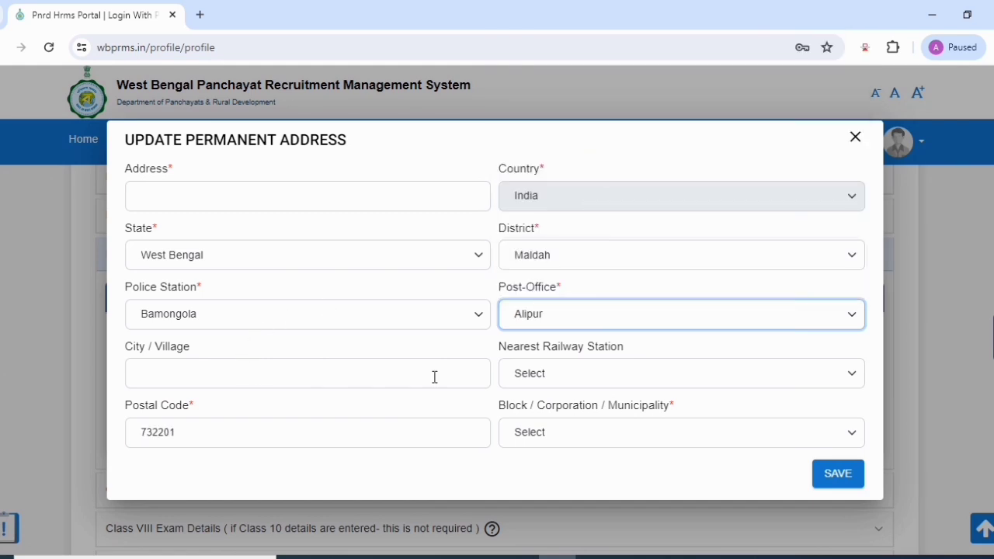
Step: Choose Harischandrpur (Hcr) as nearest railway station and Kaliachak-II as block, fill in the remaining address fields and save the permanent address
{"action": "left_click", "coordinate": [542, 383]}
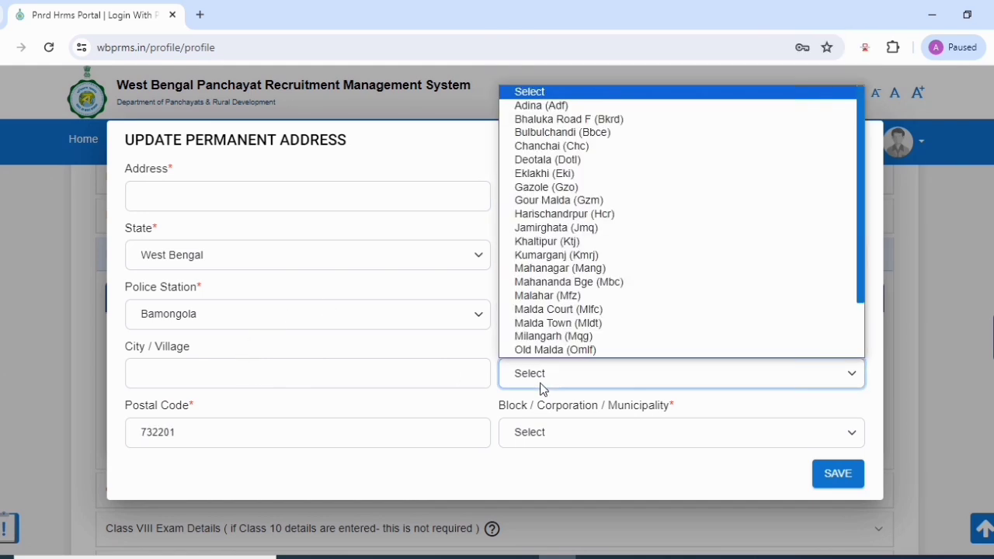
{"action": "left_click", "coordinate": [598, 215]}
{"action": "left_click", "coordinate": [554, 447]}
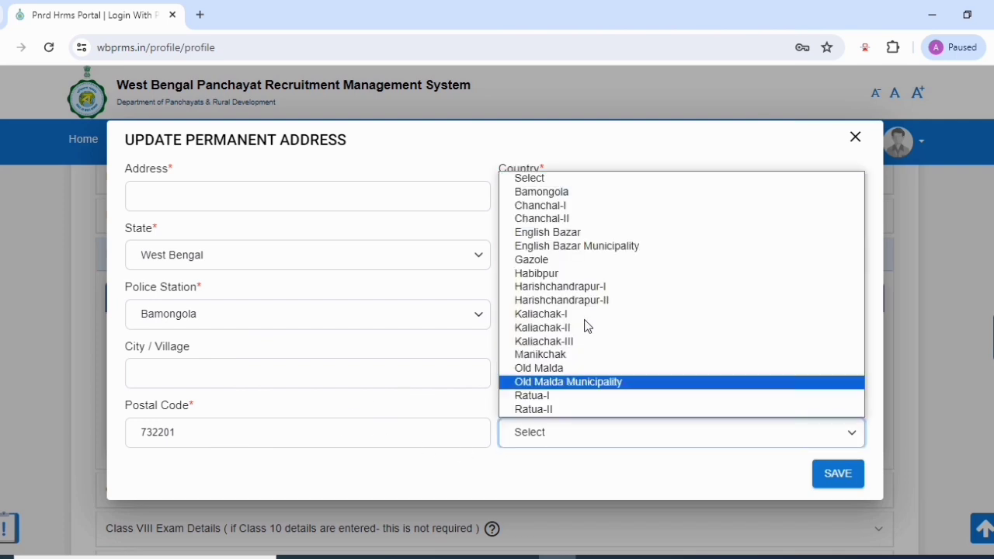
{"action": "left_click", "coordinate": [587, 325]}
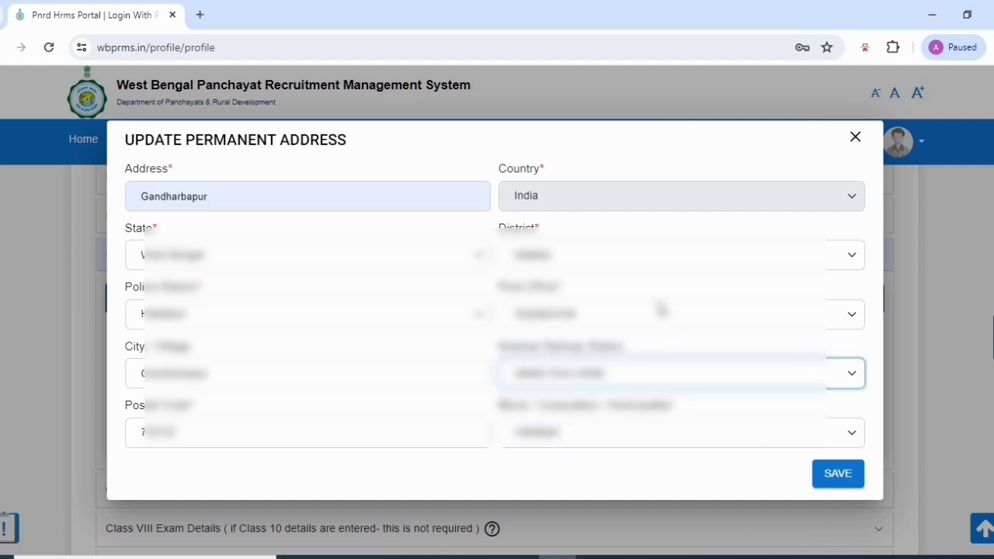
{"action": "left_click", "coordinate": [837, 478]}
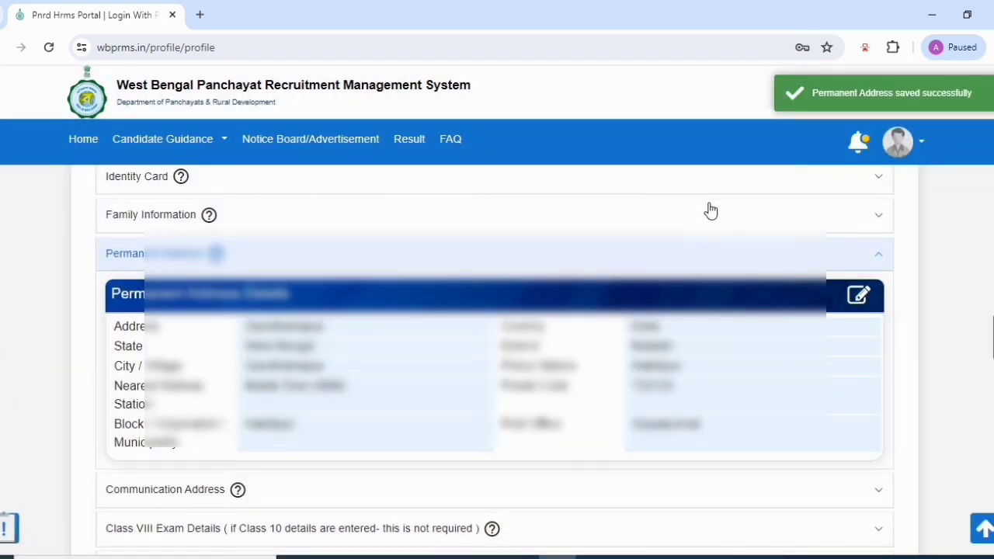
{"action": "left_click", "coordinate": [881, 262]}
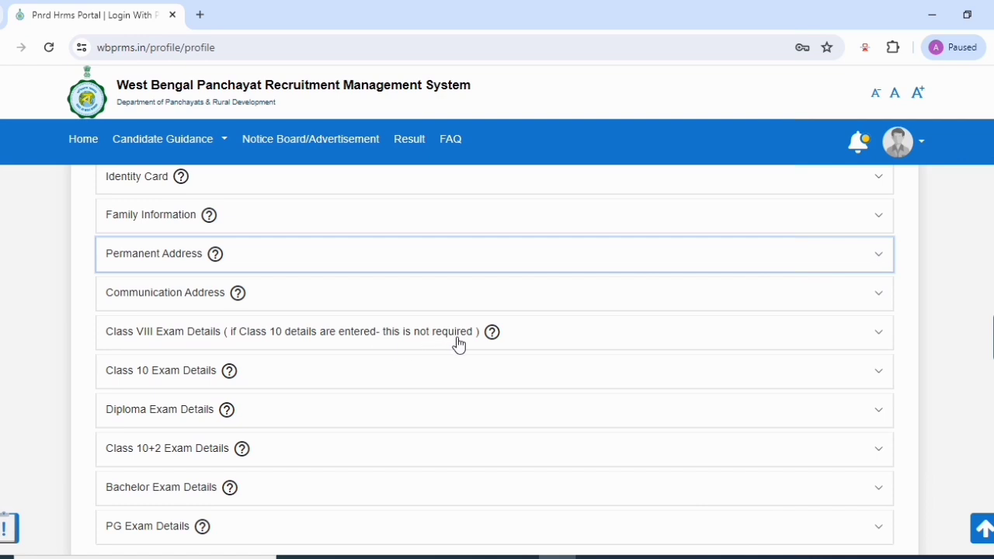
Step: Open the Class 10 Exam Details for editing and choose West Bengal Board of Secondary Education as the board
{"action": "left_click", "coordinate": [195, 379]}
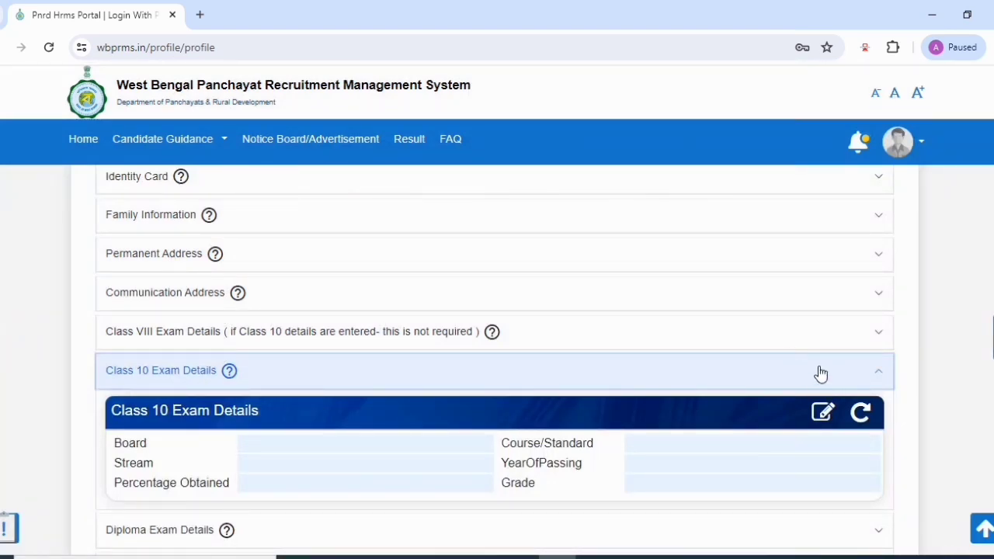
{"action": "scroll", "coordinate": [797, 350], "scroll_direction": "down", "scroll_amount": 2}
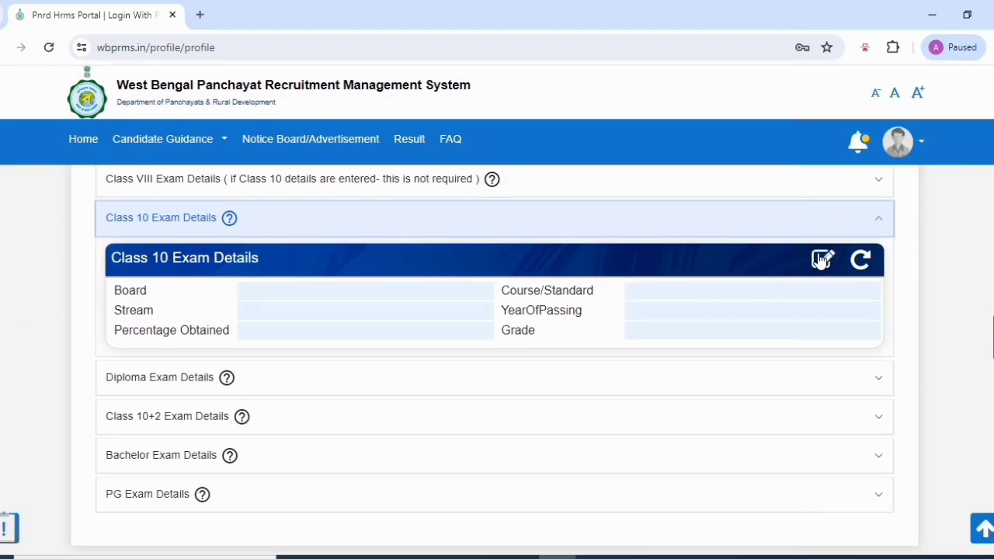
{"action": "left_click", "coordinate": [821, 260]}
{"action": "left_click", "coordinate": [267, 277]}
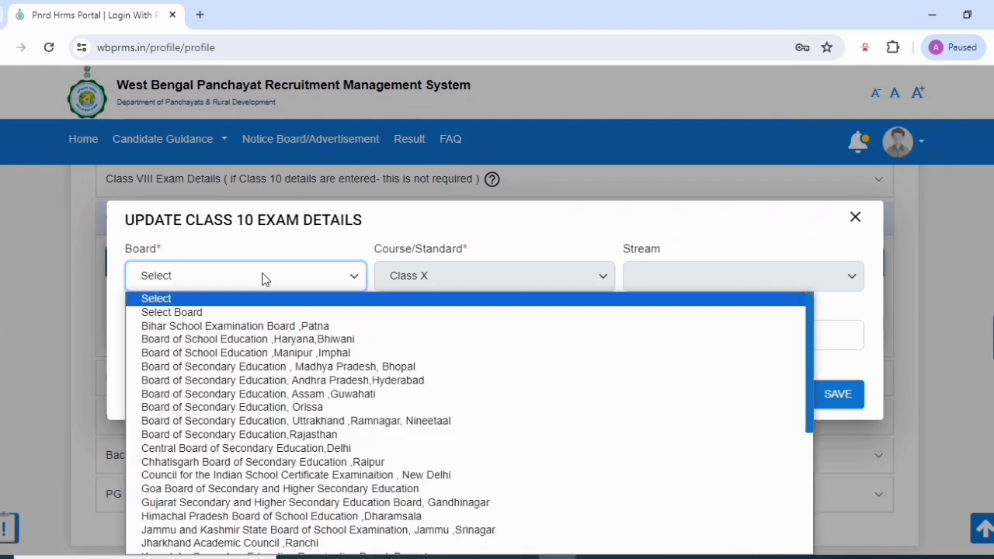
{"action": "scroll", "coordinate": [268, 363], "scroll_direction": "down", "scroll_amount": 3}
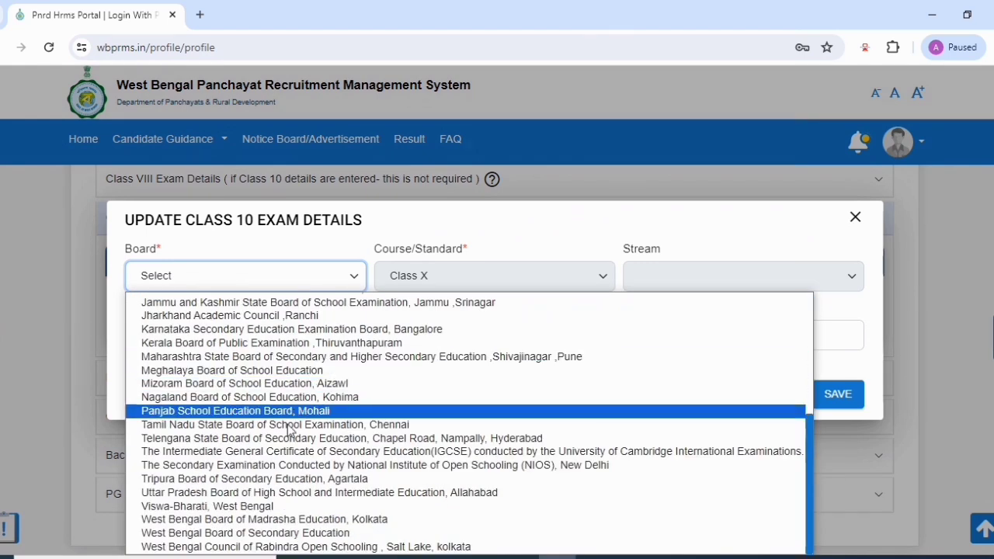
{"action": "left_click", "coordinate": [287, 534]}
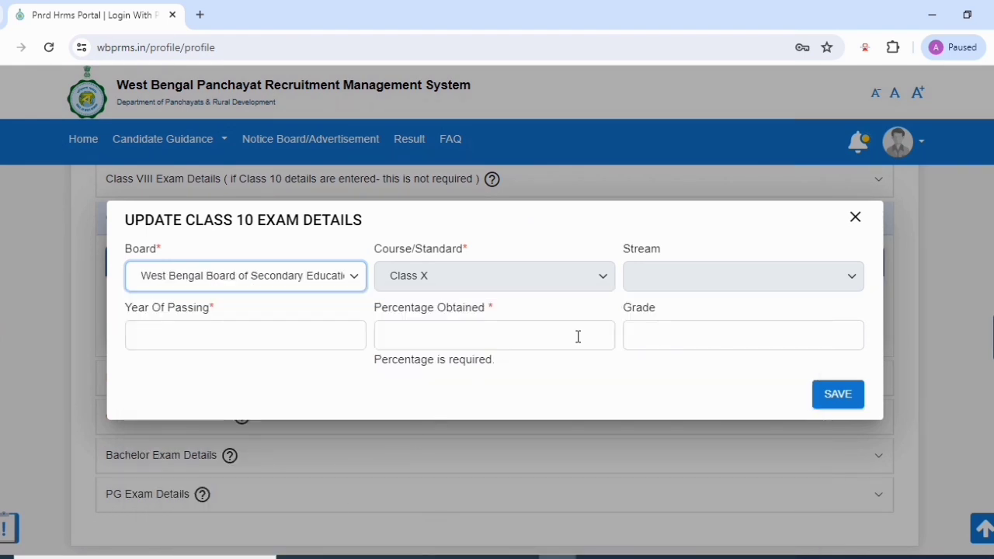
Step: Enter 2013 as the Class 10 year of passing, 74 as the percentage and A as the grade, and save
{"action": "left_click", "coordinate": [202, 331]}
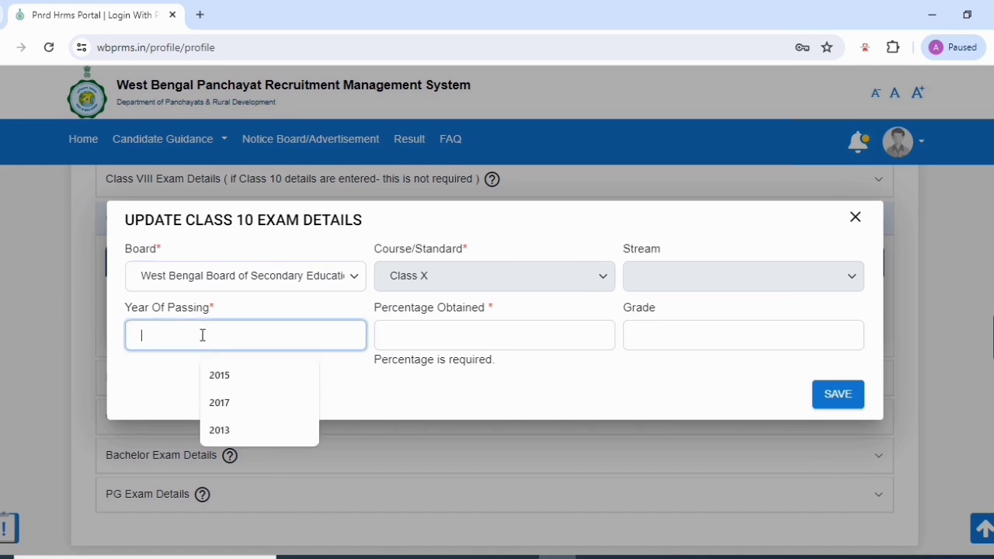
{"action": "left_click", "coordinate": [228, 440]}
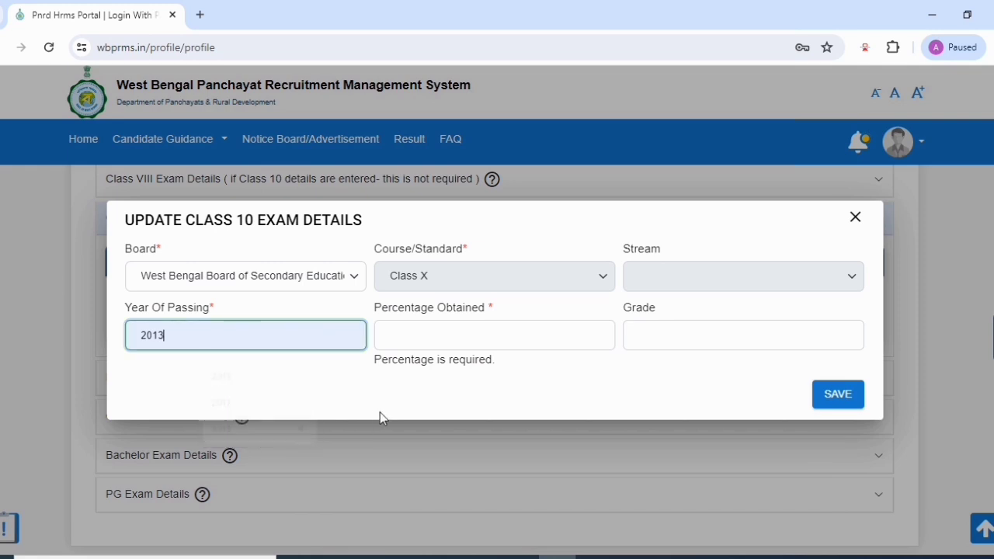
{"action": "left_click", "coordinate": [461, 323]}
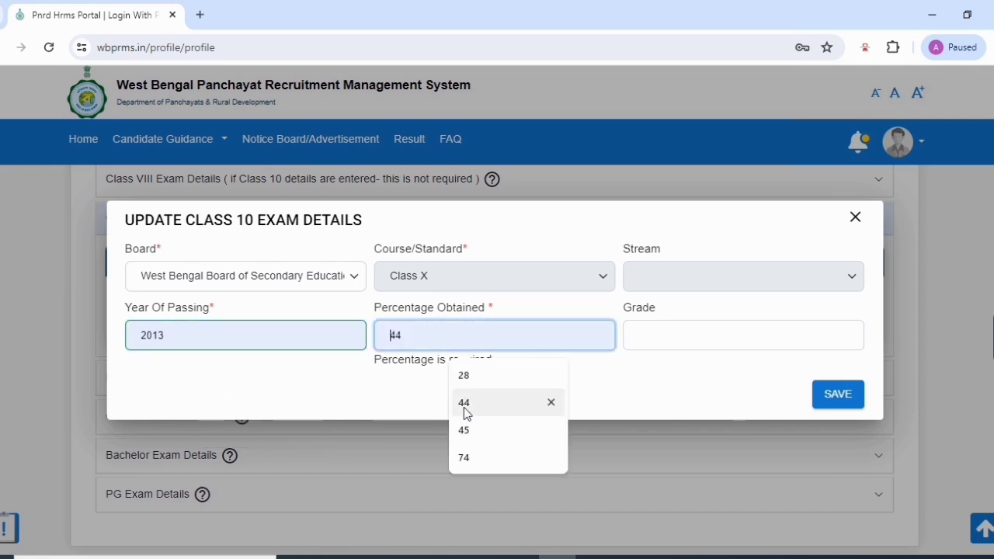
{"action": "left_click", "coordinate": [468, 457]}
{"action": "left_click", "coordinate": [653, 342]}
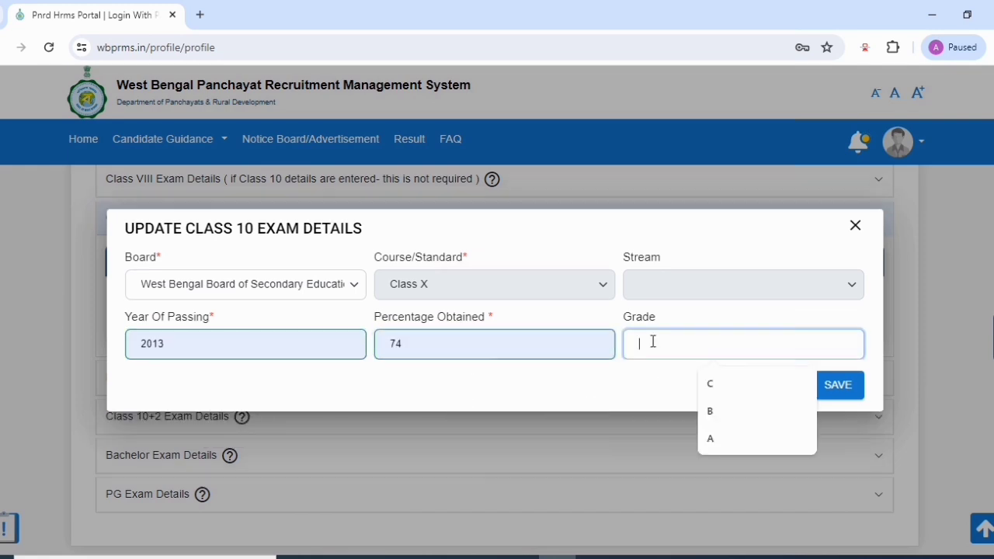
{"action": "left_click", "coordinate": [703, 438]}
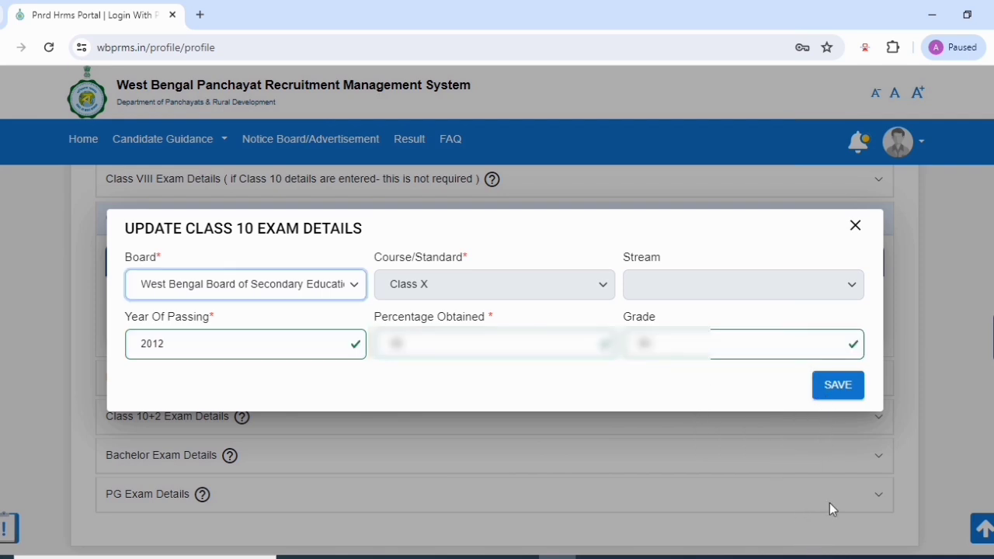
{"action": "left_click", "coordinate": [839, 384]}
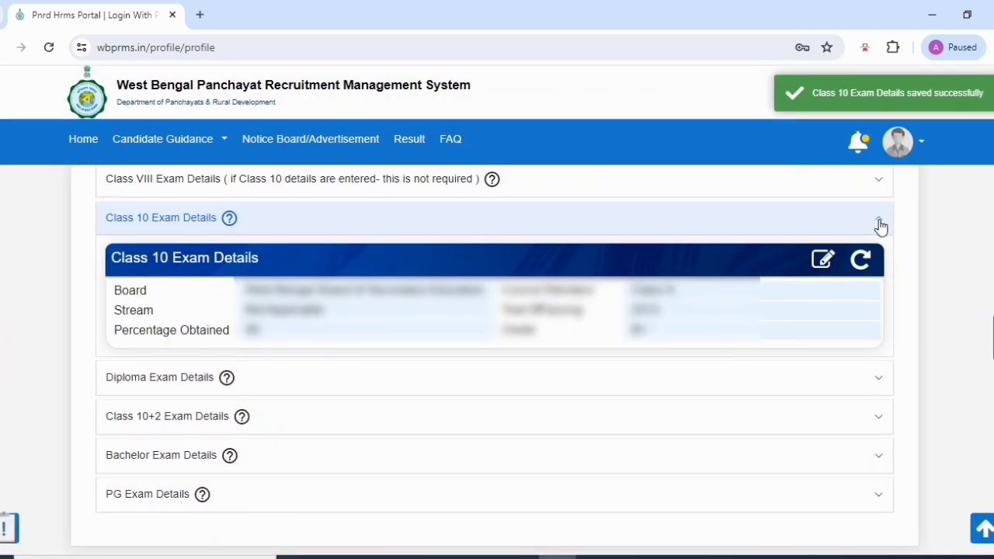
{"action": "left_click", "coordinate": [880, 225]}
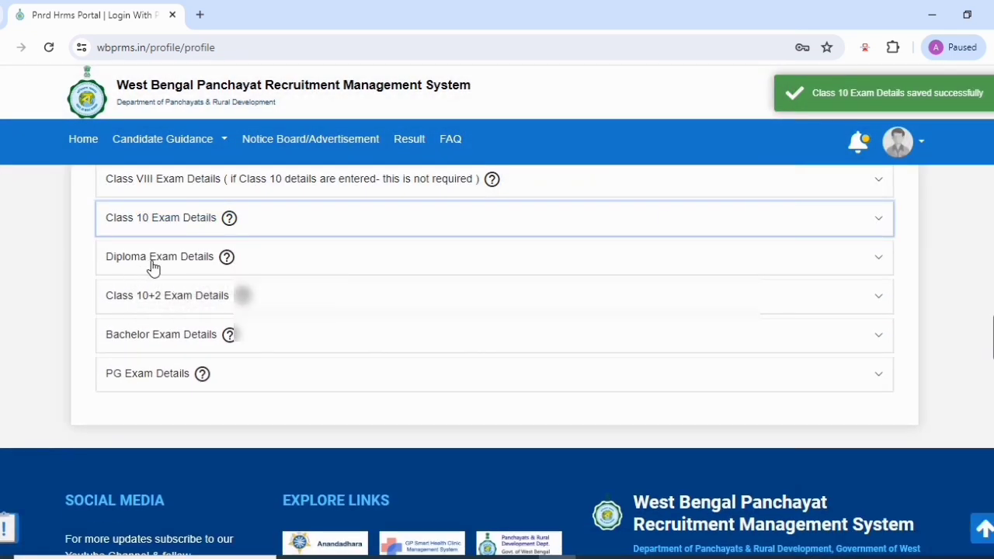
{"action": "left_click", "coordinate": [200, 264]}
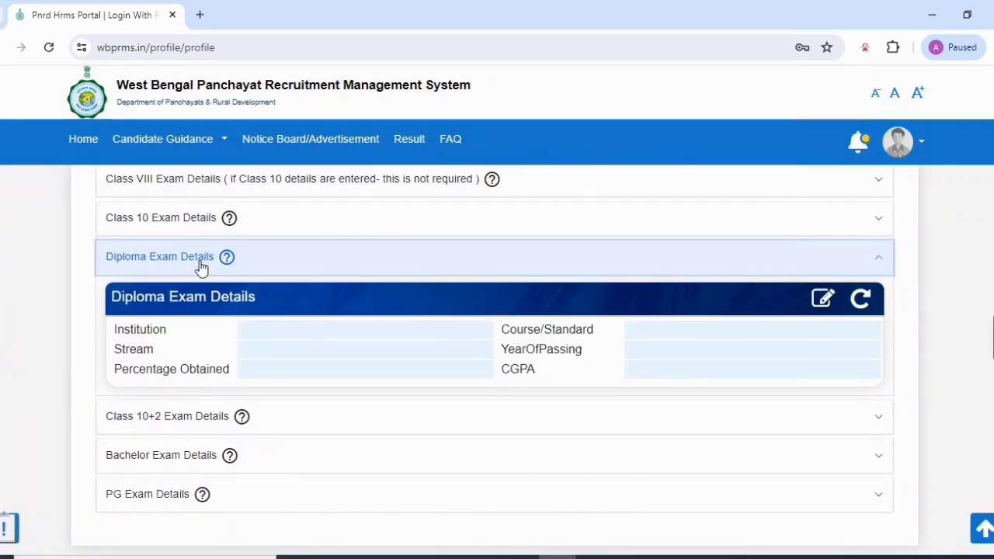
{"action": "left_click", "coordinate": [823, 299]}
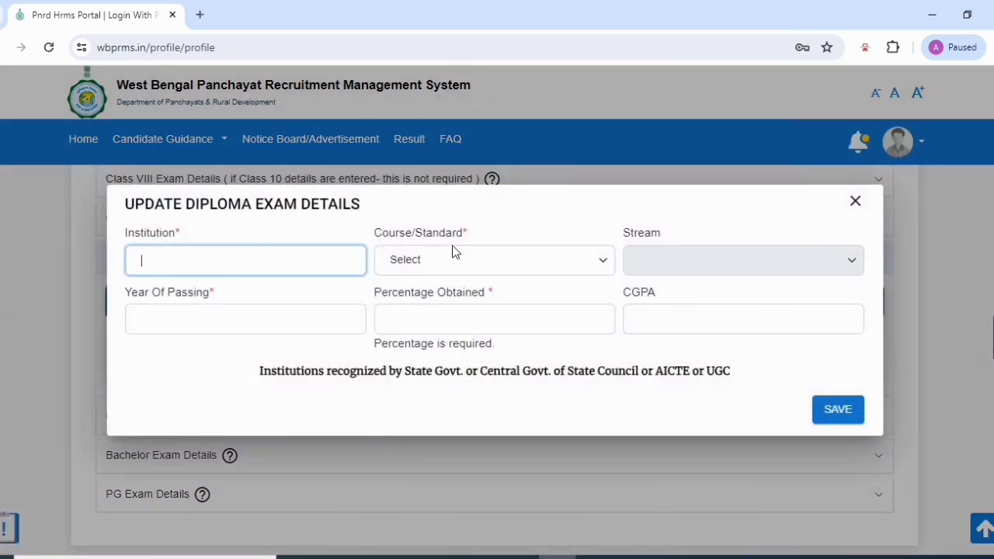
{"action": "left_click", "coordinate": [455, 253]}
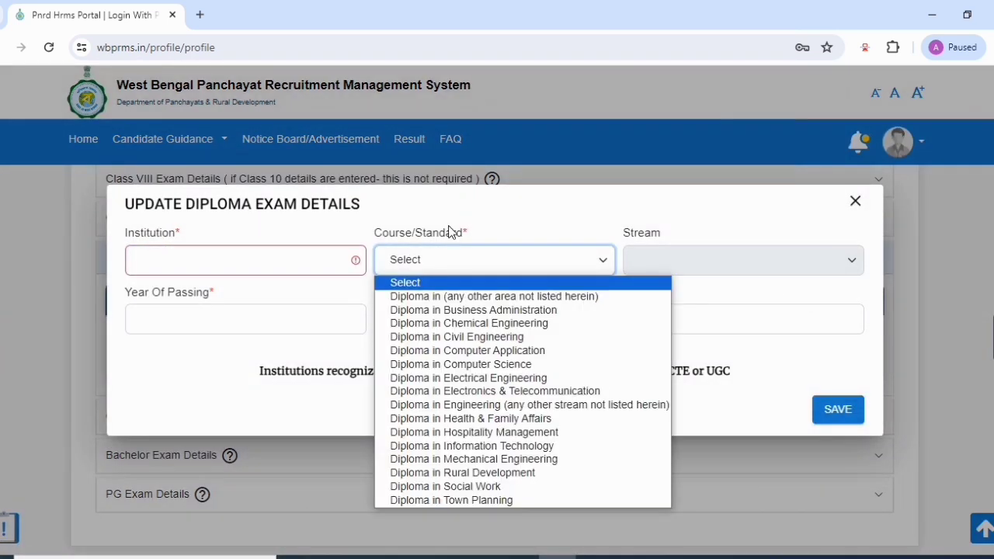
{"action": "left_click", "coordinate": [463, 339]}
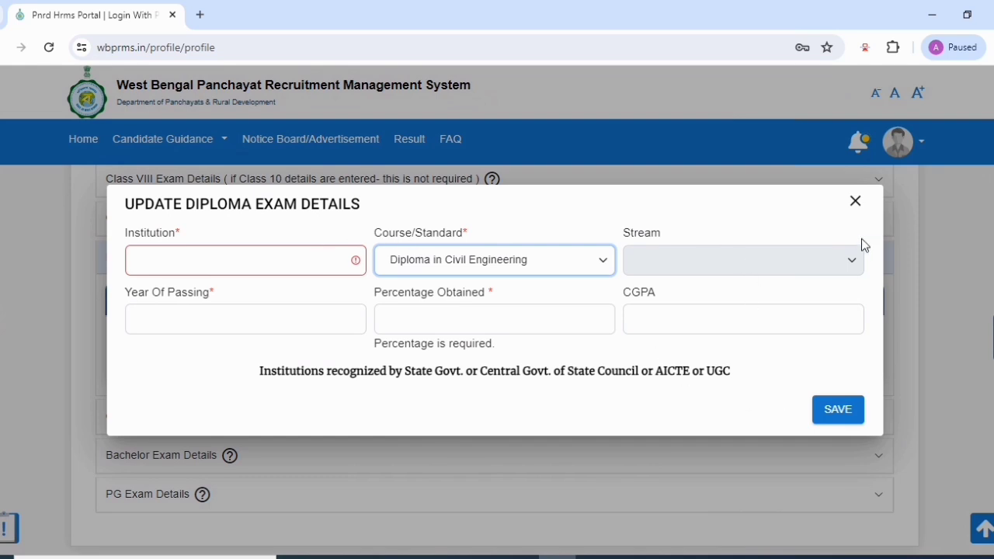
{"action": "left_click", "coordinate": [855, 202]}
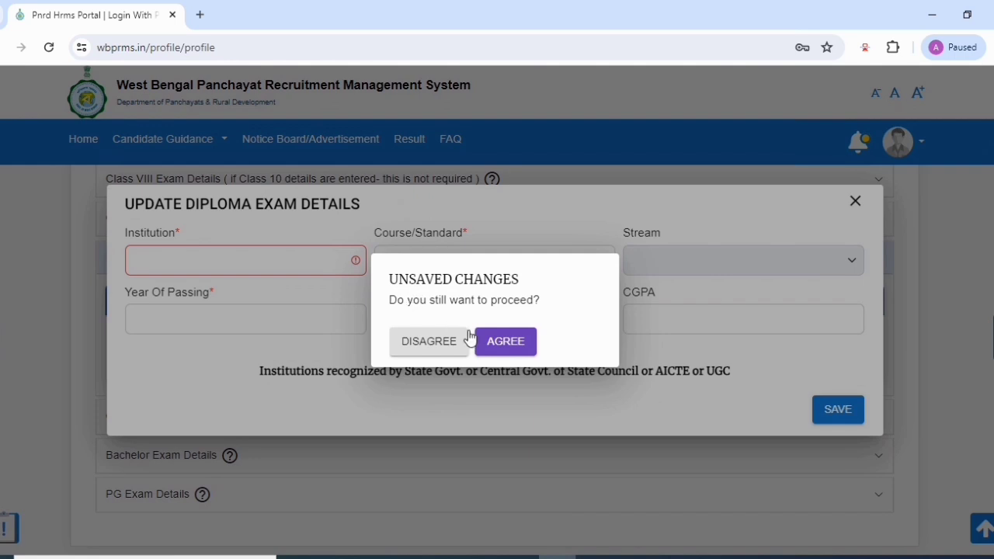
{"action": "left_click", "coordinate": [505, 344]}
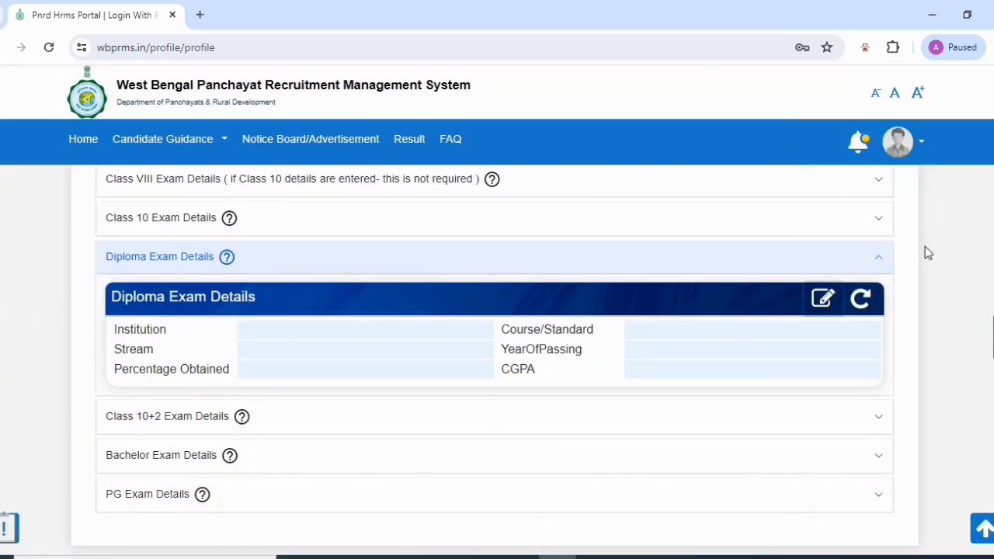
{"action": "left_click", "coordinate": [879, 261]}
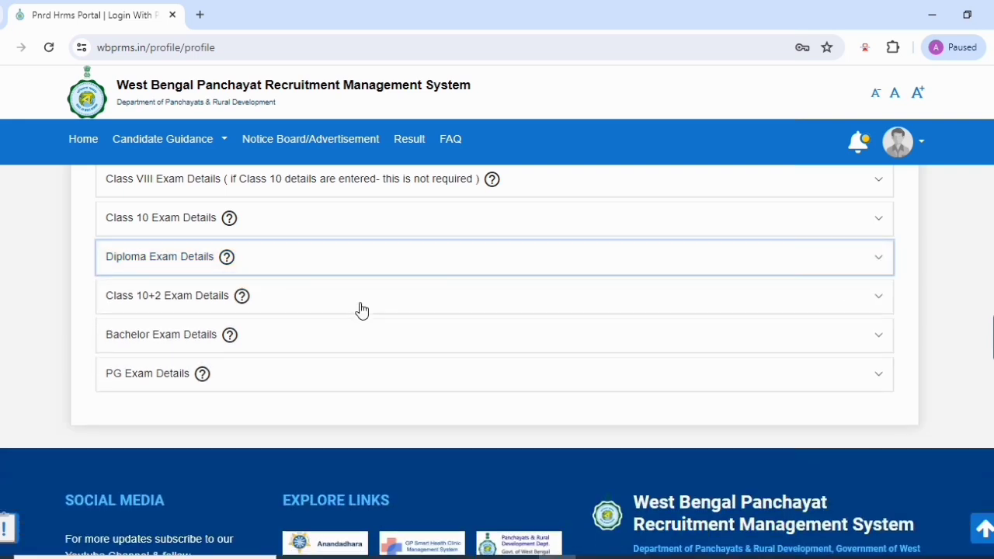
Step: Open the Class 10+2 Exam Details for editing and choose West Bengal Council for Higher Secondary Education (WBCHSE) as the board
{"action": "left_click", "coordinate": [233, 298]}
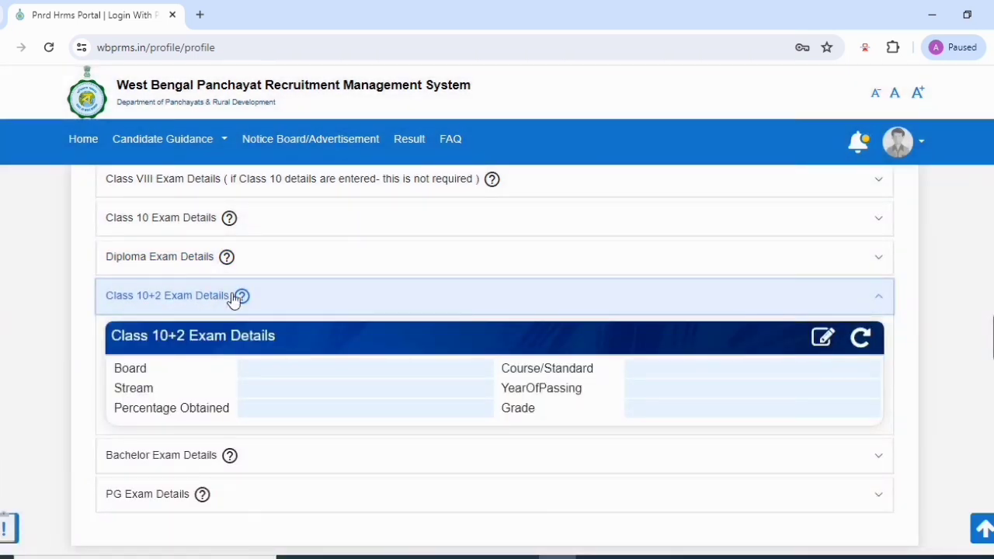
{"action": "left_click", "coordinate": [823, 338]}
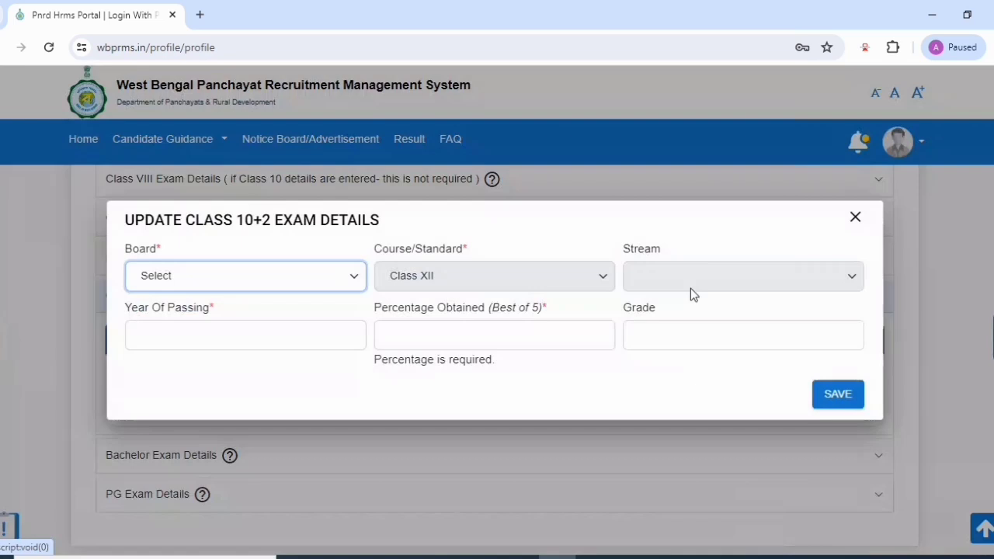
{"action": "left_click", "coordinate": [339, 280]}
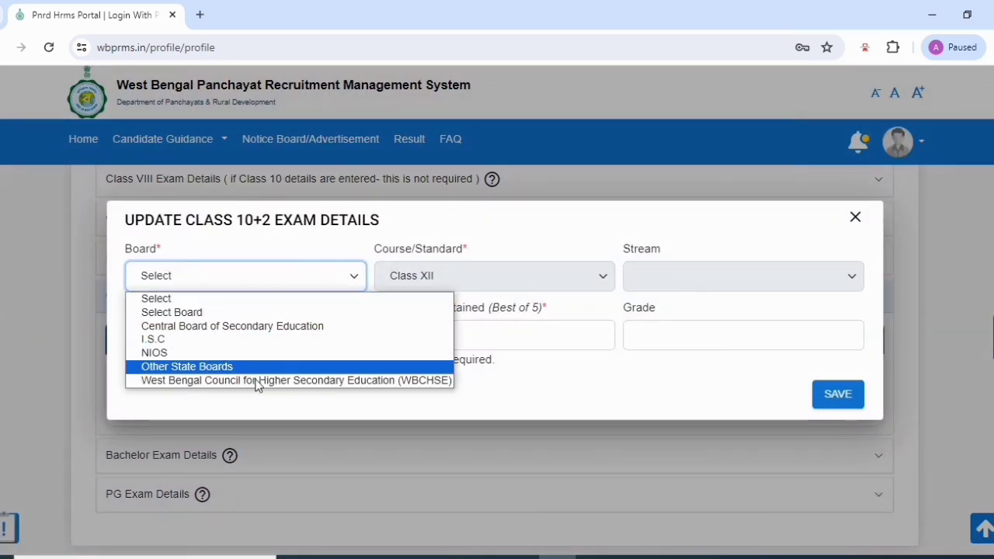
{"action": "left_click", "coordinate": [282, 381]}
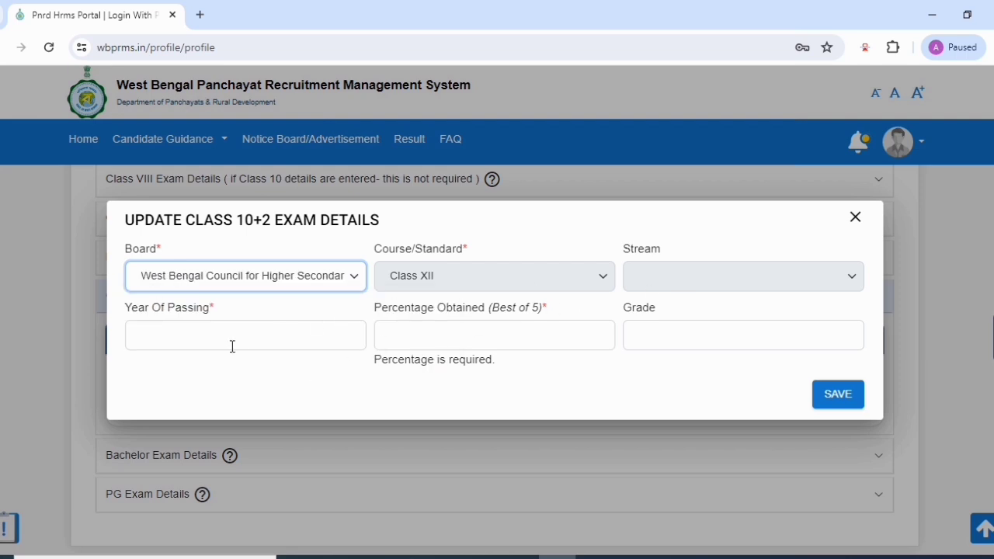
Step: Enter 2014 as the Class 10+2 year of passing, fill in the percentage and grade, save, and collapse the section
{"action": "left_click", "coordinate": [202, 339]}
{"action": "type", "text": "2014"}
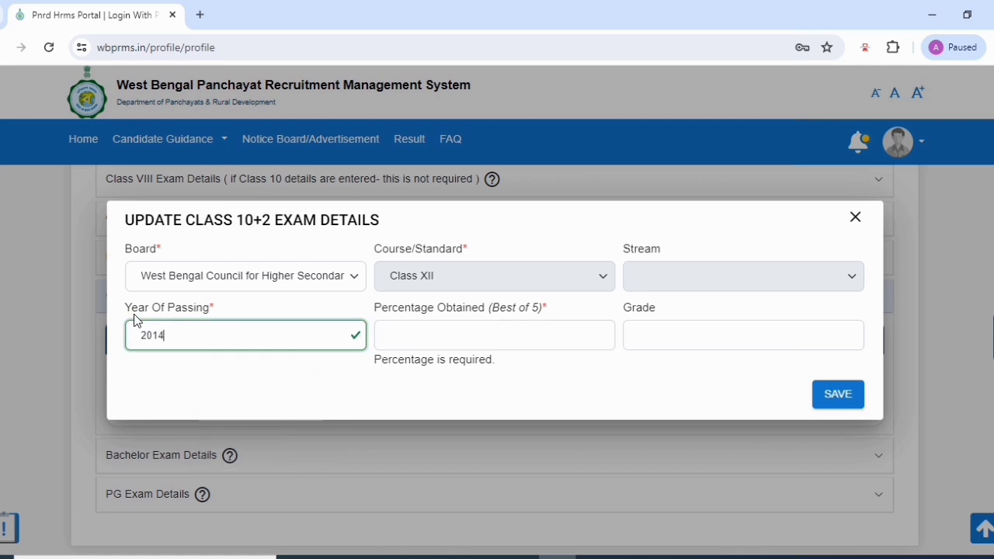
{"action": "left_click", "coordinate": [539, 339]}
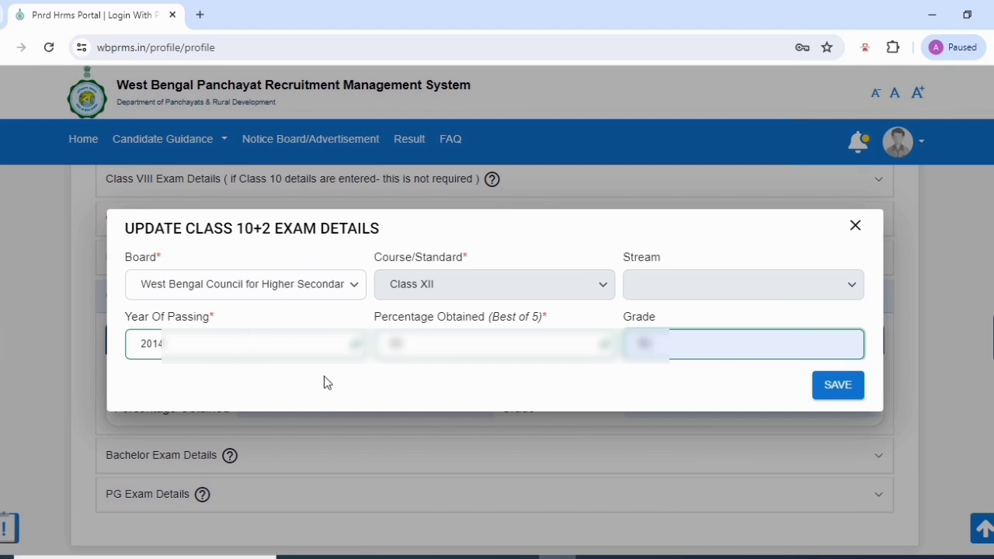
{"action": "left_click", "coordinate": [841, 388]}
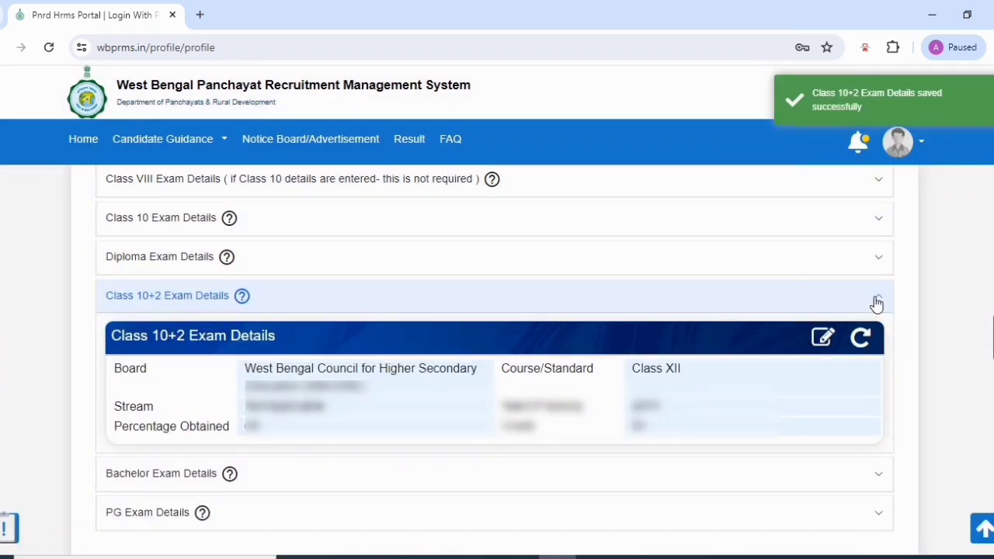
{"action": "left_click", "coordinate": [876, 302]}
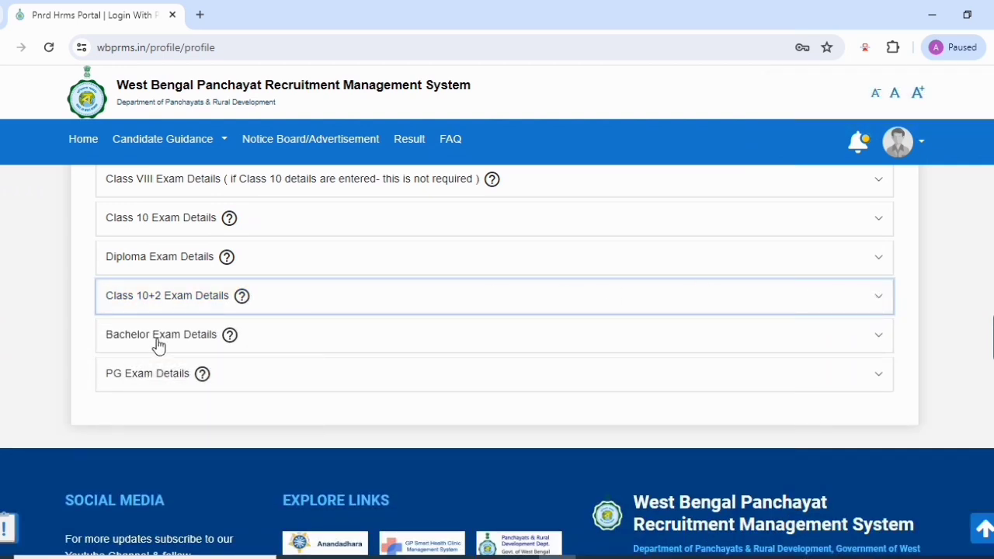
Step: Open the Bachelor Exam Details for editing and choose G L A UNIVERSITY as the university and B.Com. as the course
{"action": "left_click", "coordinate": [194, 345]}
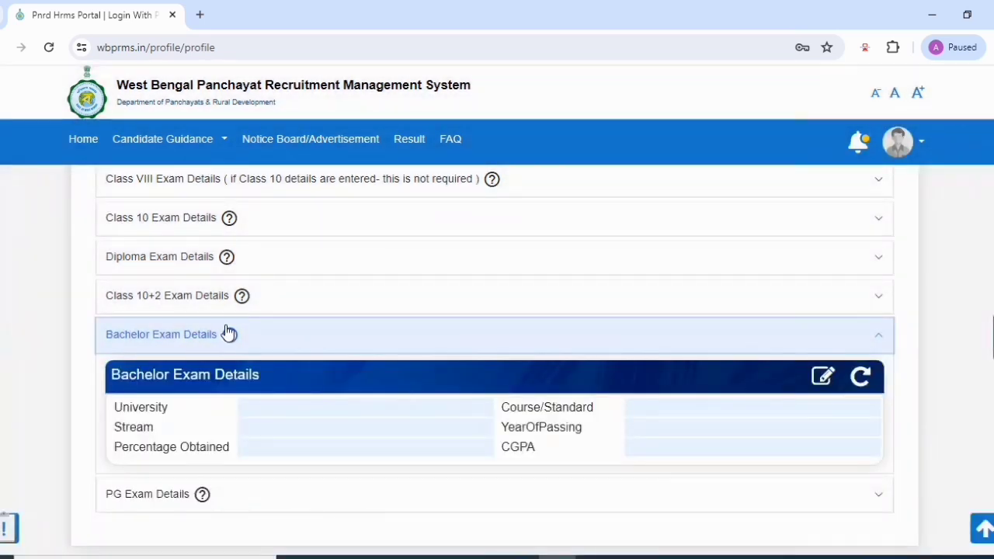
{"action": "left_click", "coordinate": [822, 379]}
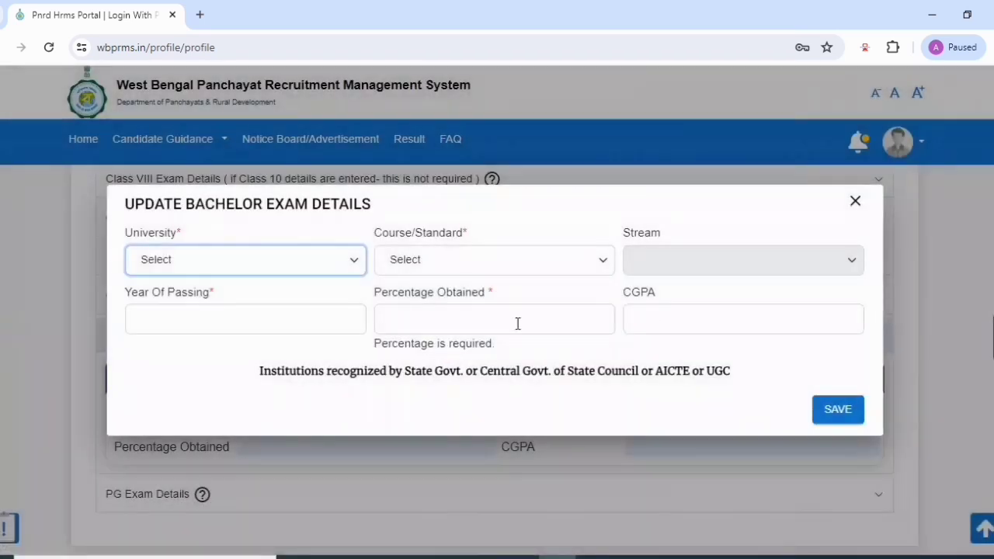
{"action": "left_click", "coordinate": [251, 261]}
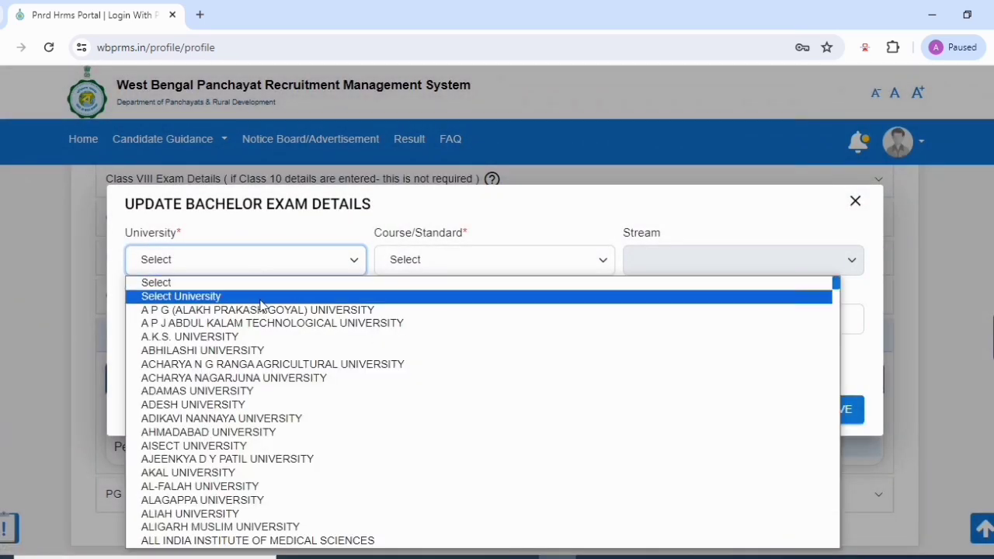
{"action": "key", "text": "g"}
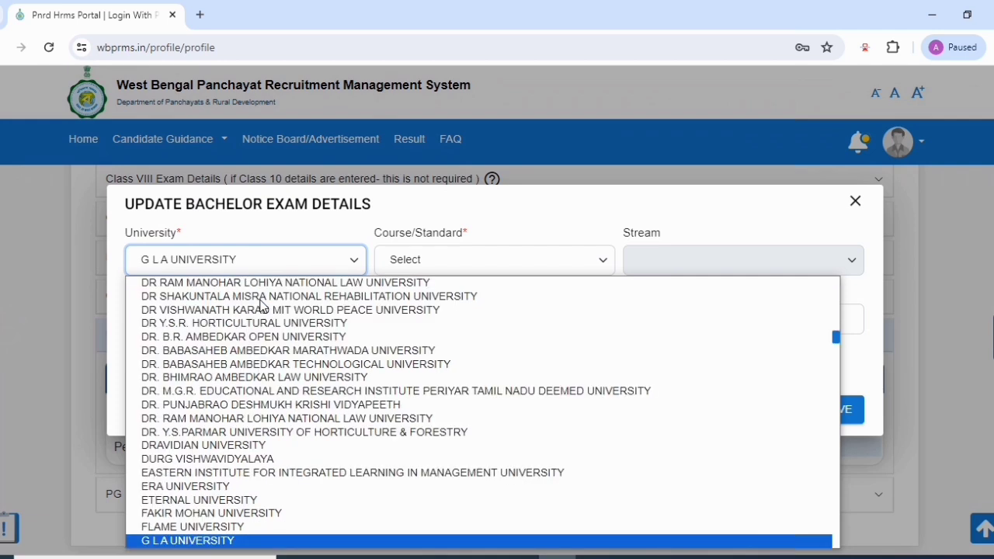
{"action": "scroll", "coordinate": [256, 378], "scroll_direction": "down", "scroll_amount": 4}
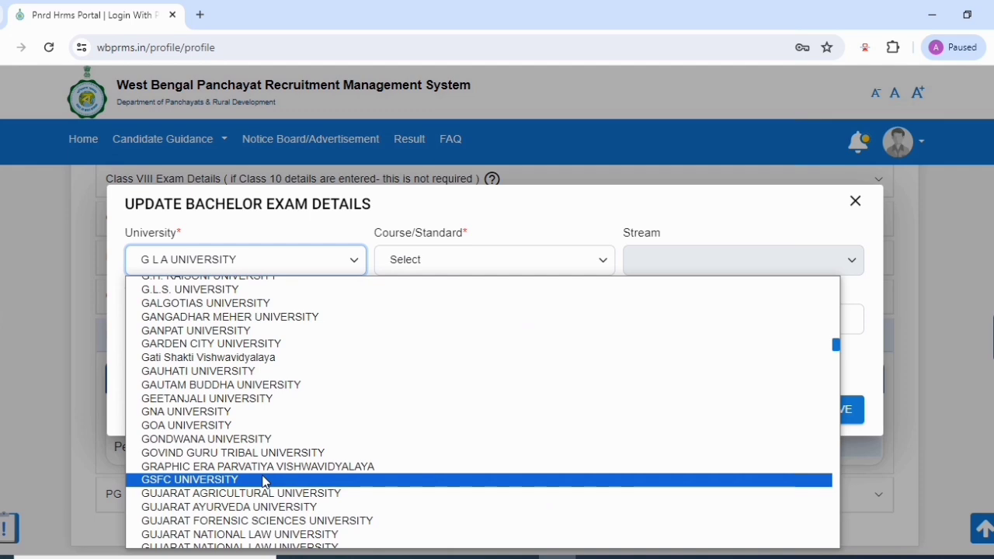
{"action": "scroll", "coordinate": [262, 482], "scroll_direction": "down", "scroll_amount": 4}
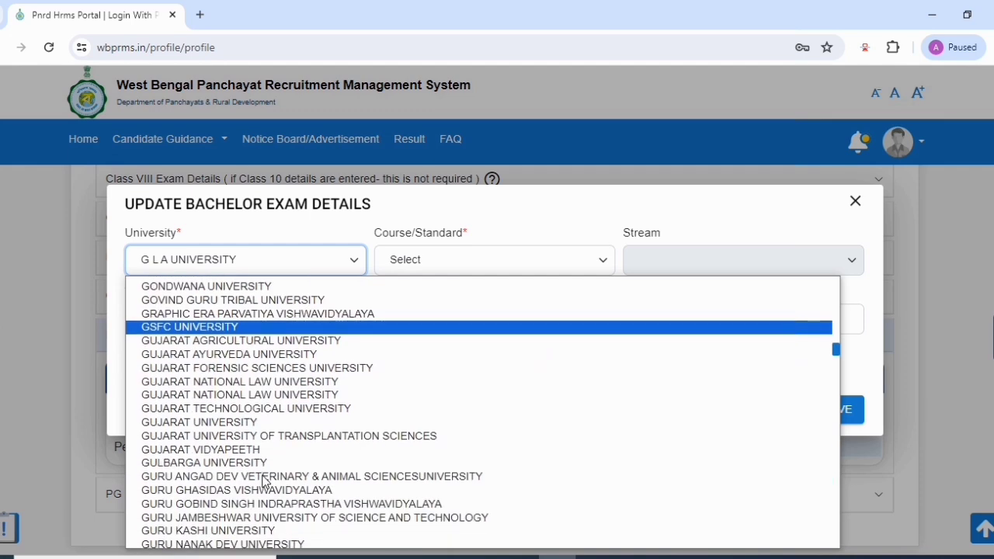
{"action": "scroll", "coordinate": [262, 481], "scroll_direction": "down", "scroll_amount": 4}
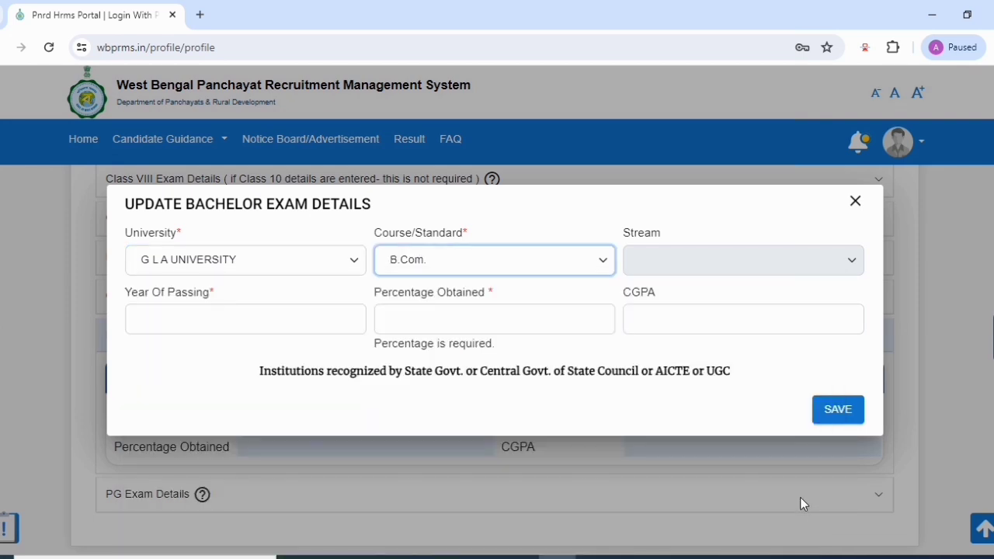
Step: Enter 2017 as the bachelor's year of passing and 48 as the percentage obtained
{"action": "left_click", "coordinate": [250, 319]}
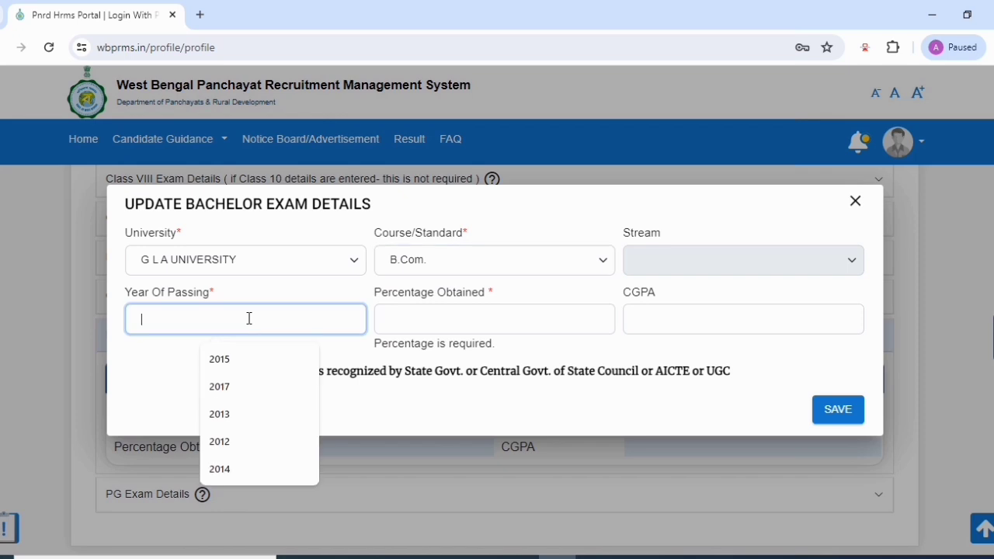
{"action": "left_click", "coordinate": [235, 387]}
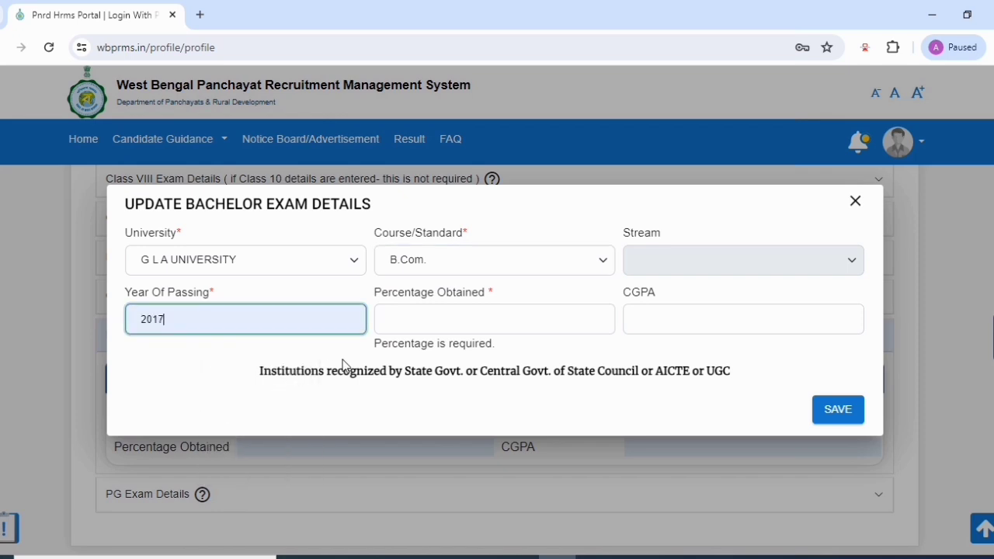
{"action": "left_click", "coordinate": [476, 331]}
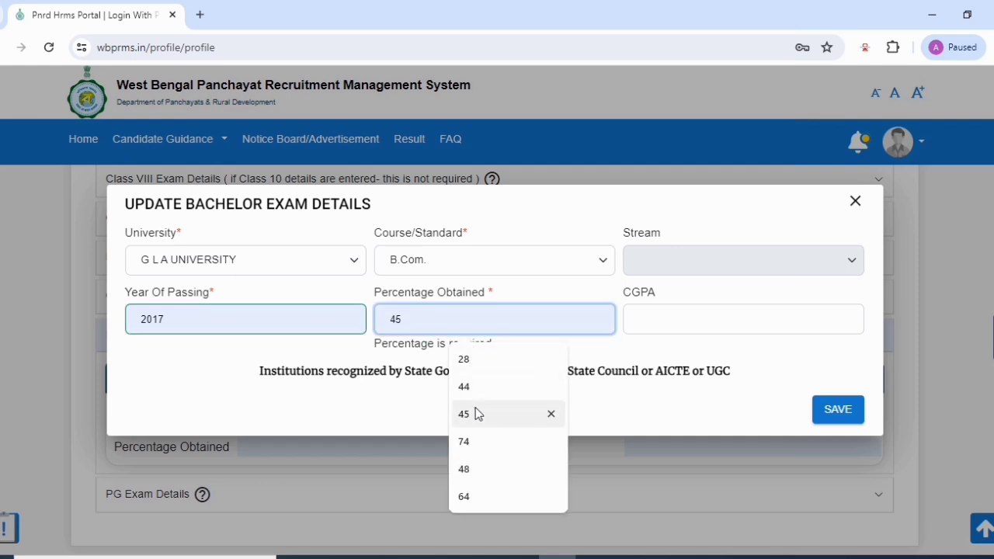
{"action": "left_click", "coordinate": [478, 470]}
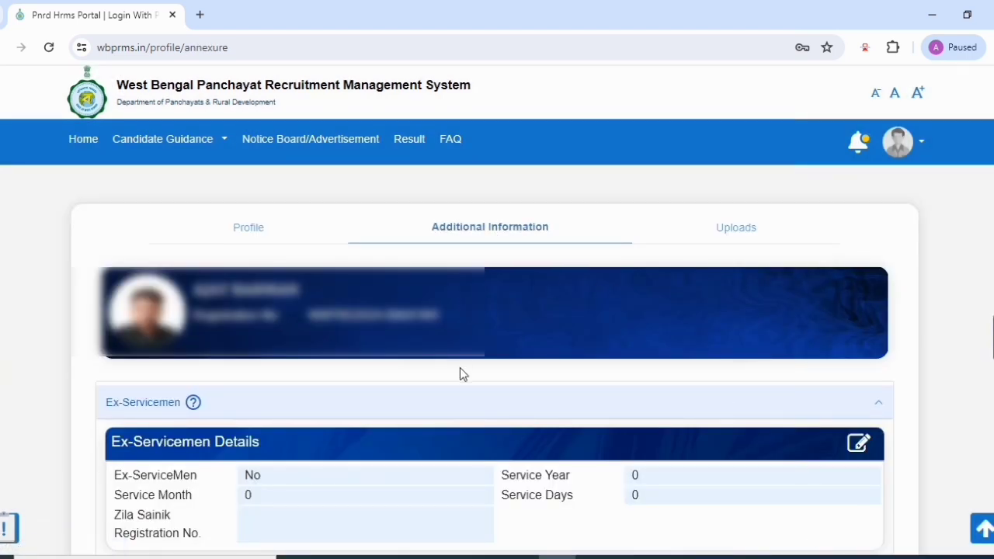
Step: Review the Ex-Servicemen and Persons with Disability details in the additional information
{"action": "scroll", "coordinate": [551, 381], "scroll_direction": "down", "scroll_amount": 3}
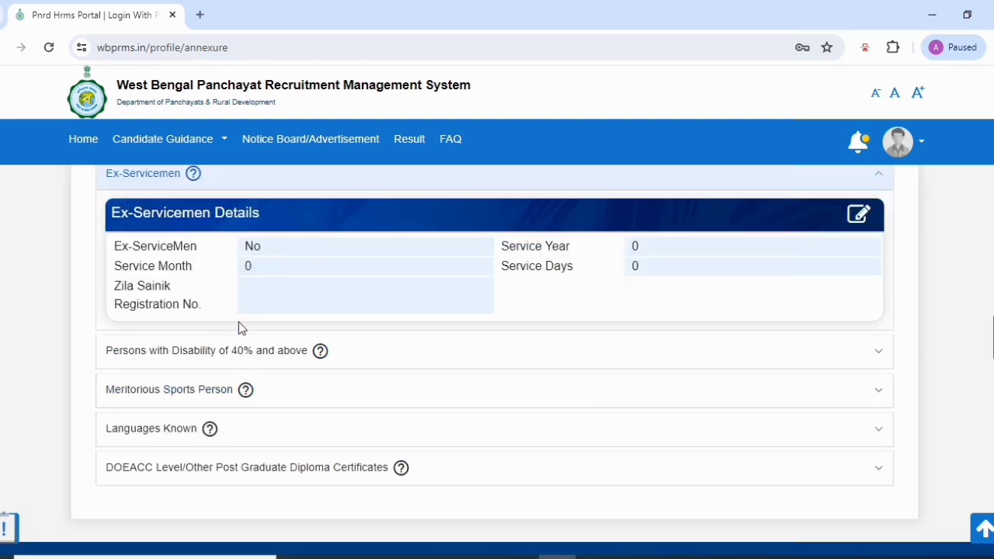
{"action": "left_click", "coordinate": [279, 361]}
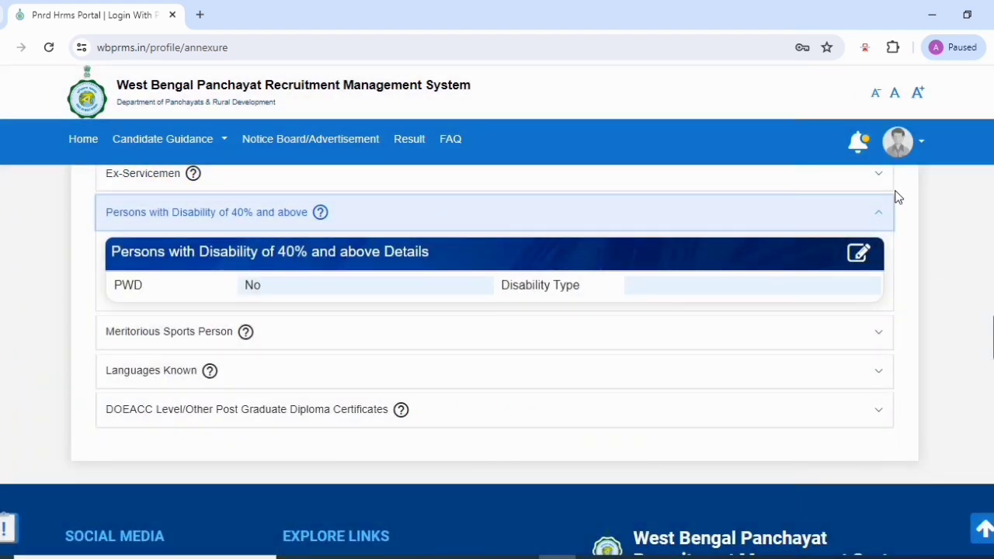
{"action": "left_click", "coordinate": [878, 215]}
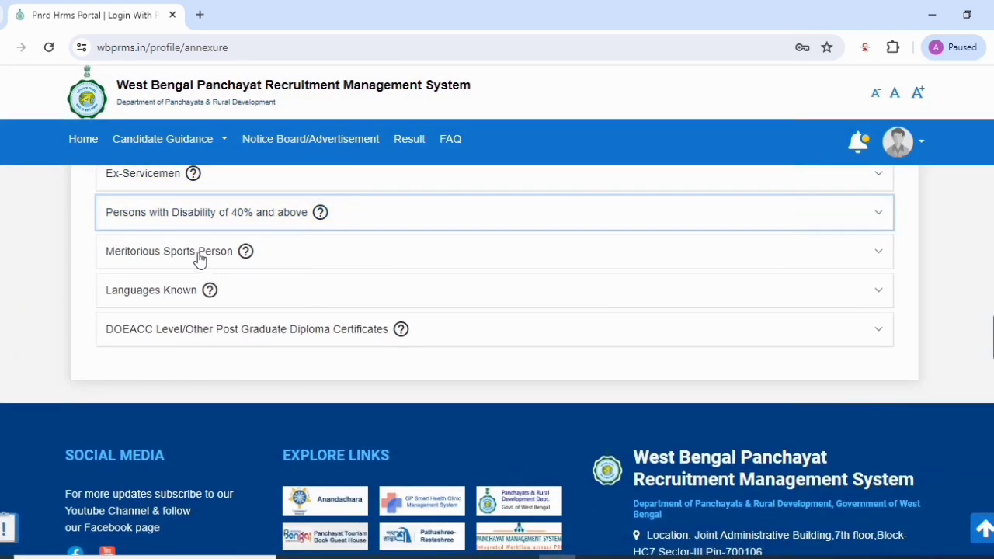
Step: Edit the Bengali entry under Languages Known and set both Speak and Write to Yes
{"action": "left_click", "coordinate": [174, 299]}
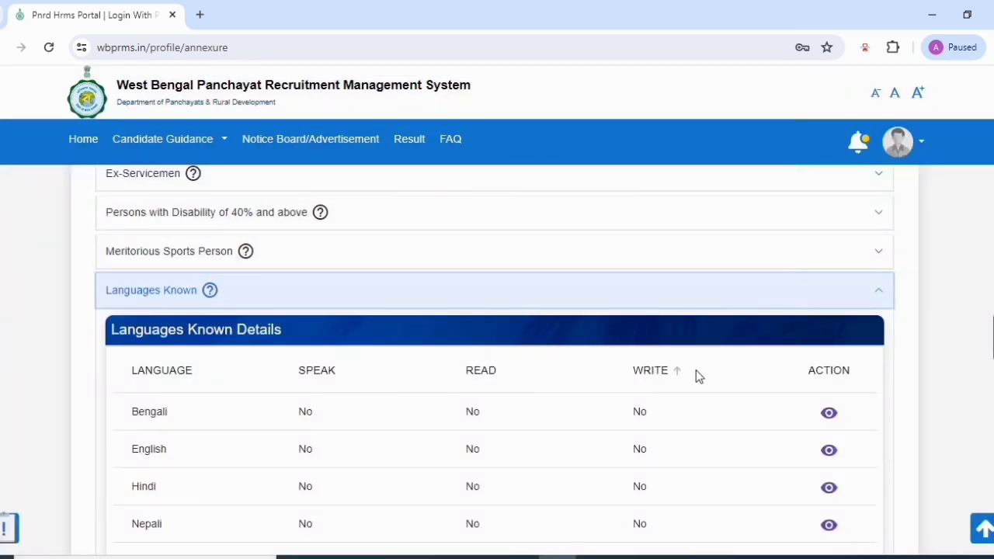
{"action": "scroll", "coordinate": [695, 375], "scroll_direction": "down", "scroll_amount": 1}
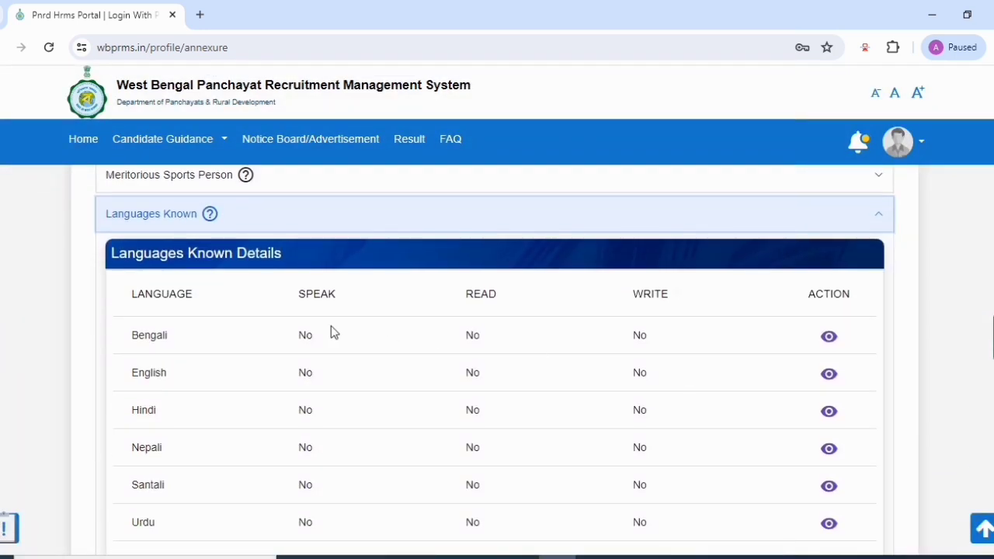
{"action": "left_click", "coordinate": [829, 337]}
{"action": "left_click", "coordinate": [572, 293]}
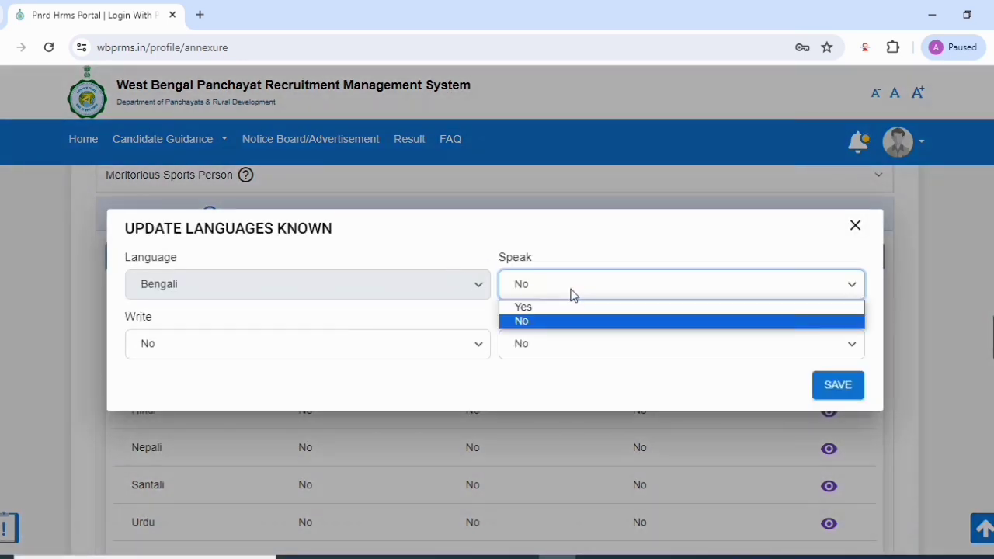
{"action": "left_click", "coordinate": [549, 307]}
{"action": "left_click", "coordinate": [376, 345]}
{"action": "left_click", "coordinate": [322, 368]}
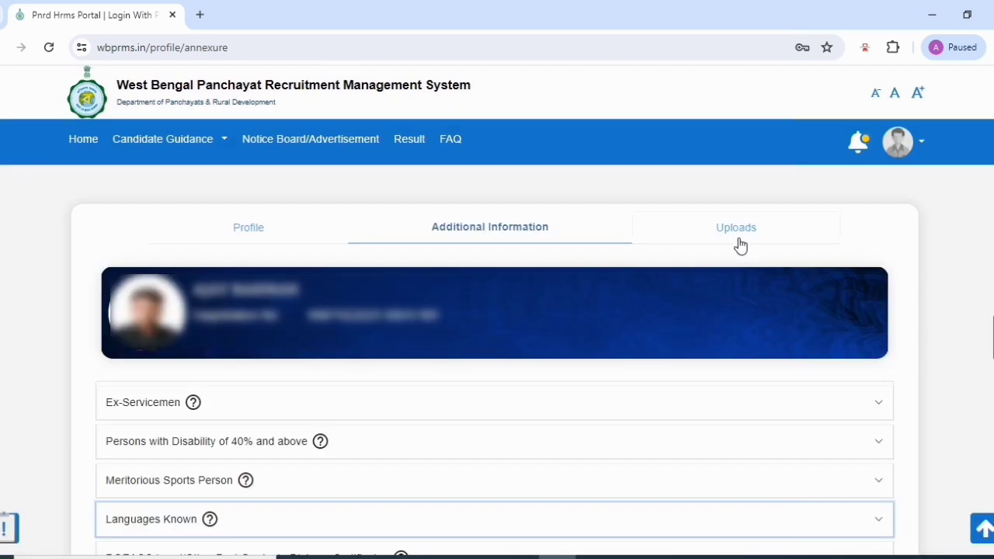
Step: Upload the file CCF_000293.jpg as the Driving Licence identity proof in the list of documents
{"action": "left_click", "coordinate": [738, 233]}
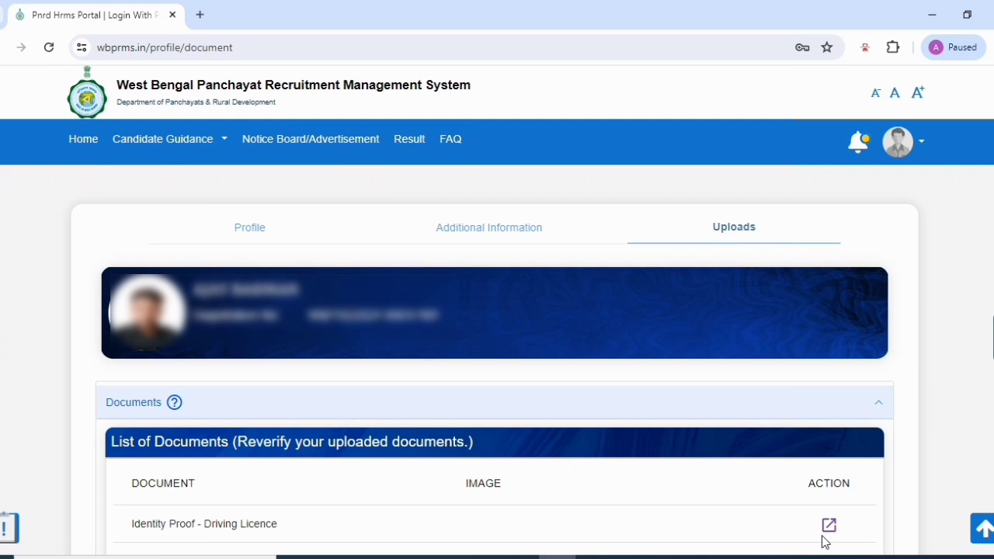
{"action": "scroll", "coordinate": [825, 542], "scroll_direction": "down", "scroll_amount": 3}
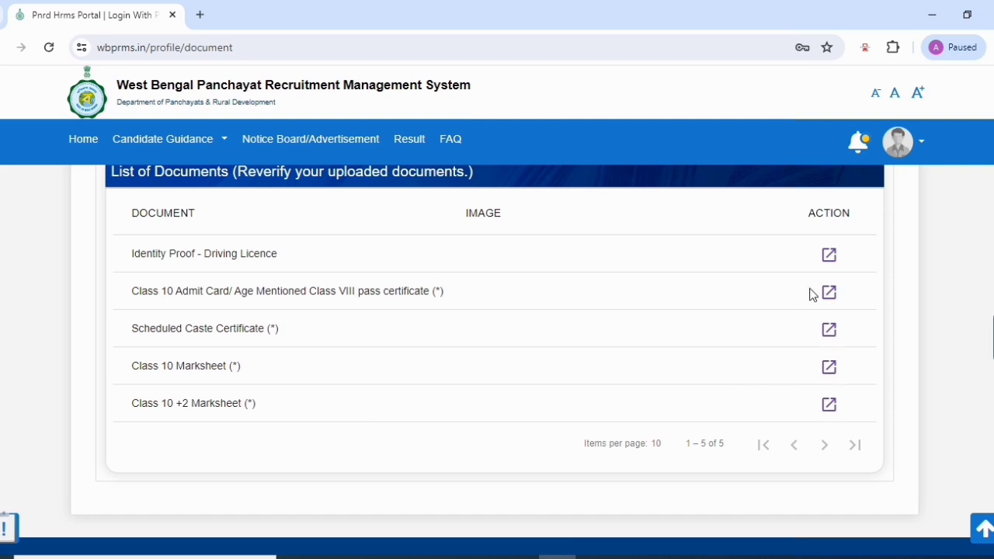
{"action": "left_click", "coordinate": [828, 257]}
{"action": "left_click", "coordinate": [829, 256]}
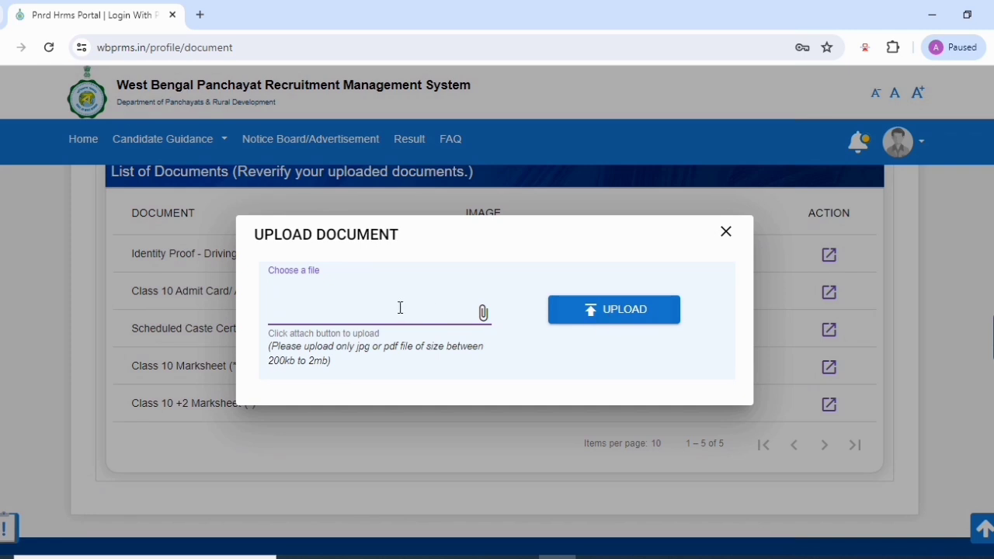
{"action": "left_click", "coordinate": [483, 313]}
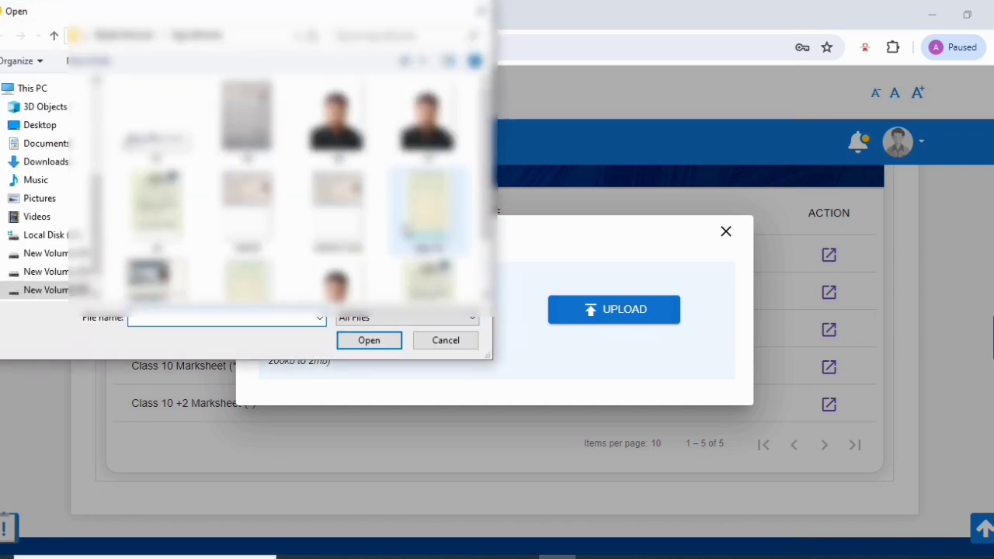
{"action": "scroll", "coordinate": [156, 233], "scroll_direction": "down", "scroll_amount": 1}
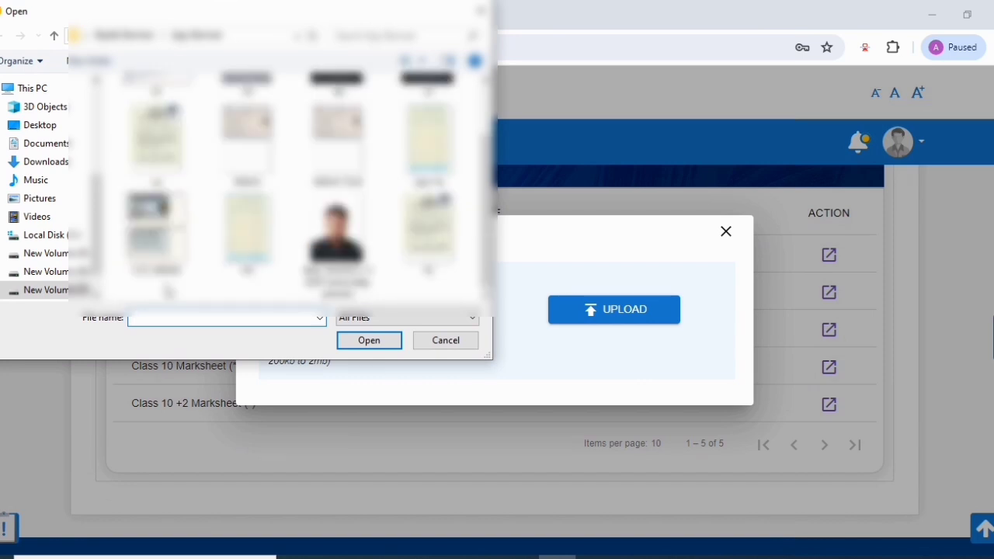
{"action": "left_click", "coordinate": [156, 233]}
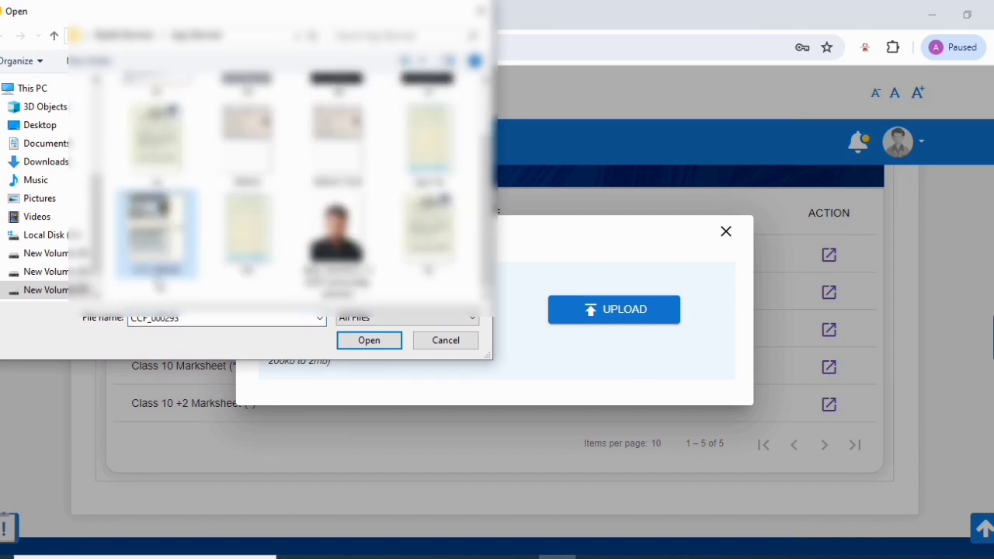
{"action": "left_click", "coordinate": [371, 340]}
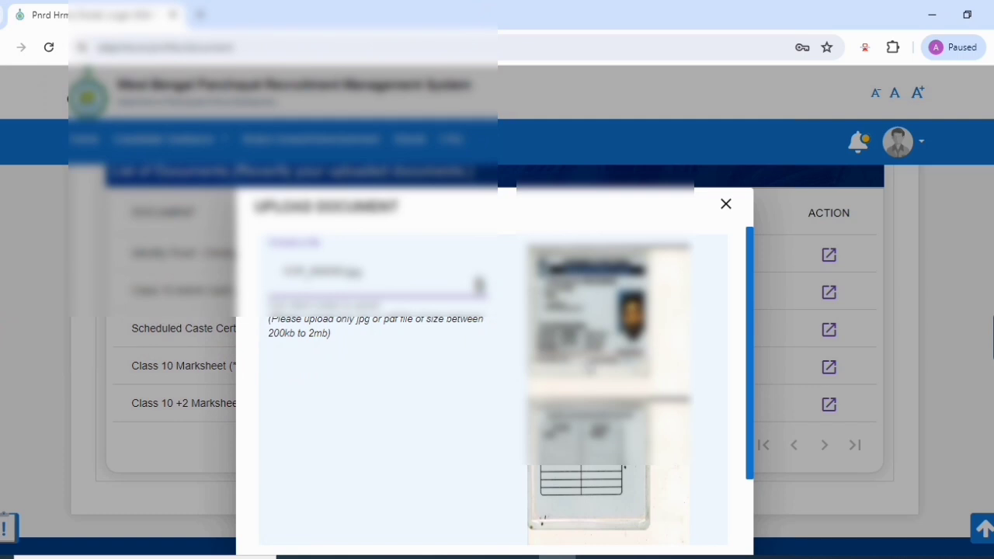
{"action": "scroll", "coordinate": [599, 484], "scroll_direction": "down", "scroll_amount": 2}
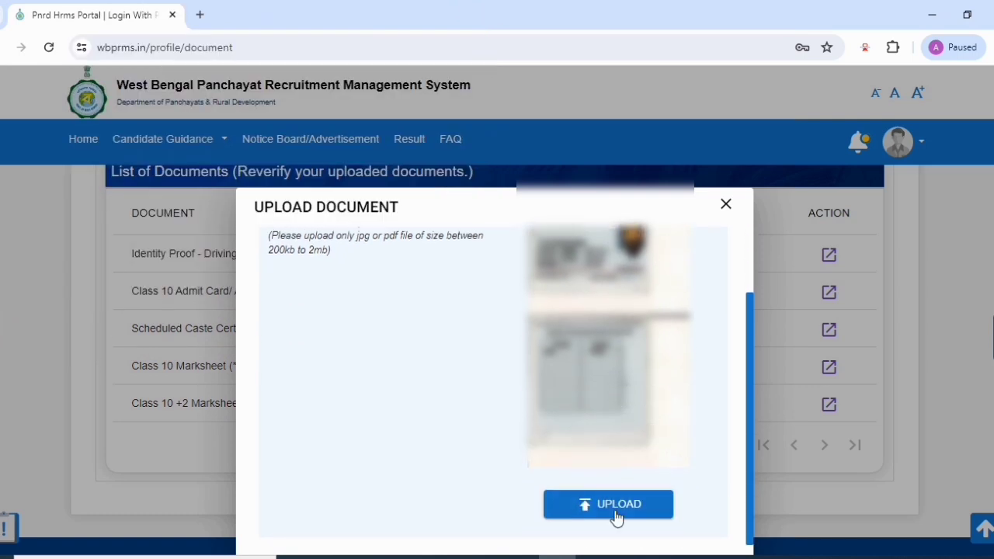
{"action": "left_click", "coordinate": [617, 516]}
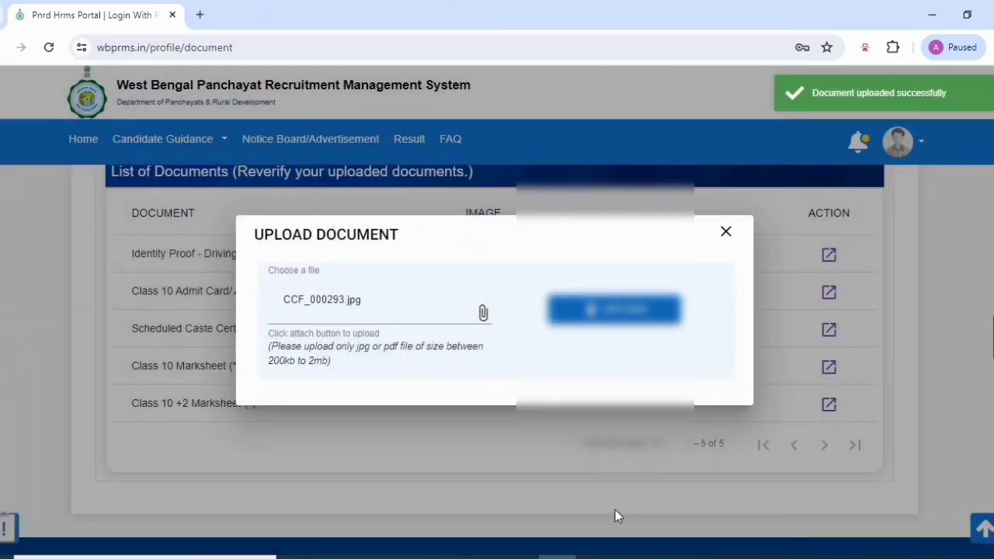
Step: Preview the uploaded Driving Licence identity proof to check the image, and close the preview
{"action": "left_click", "coordinate": [727, 234]}
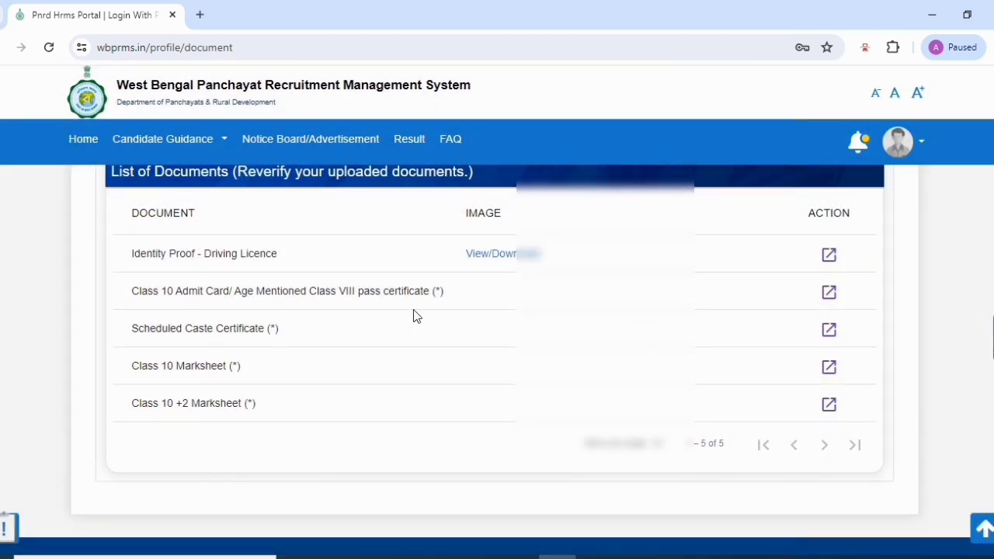
{"action": "left_click", "coordinate": [475, 256]}
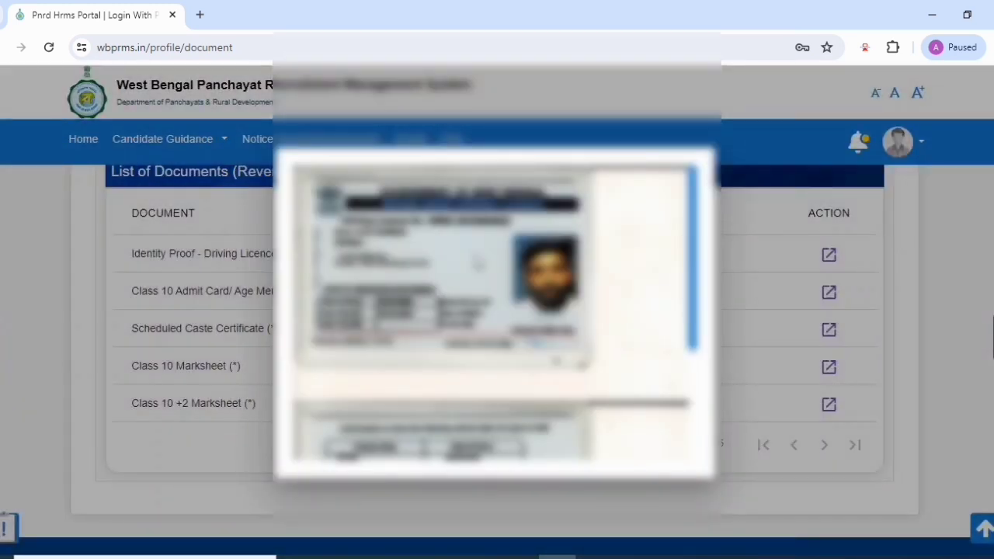
{"action": "scroll", "coordinate": [477, 263], "scroll_direction": "down", "scroll_amount": 5}
{"action": "scroll", "coordinate": [477, 263], "scroll_direction": "up", "scroll_amount": 5}
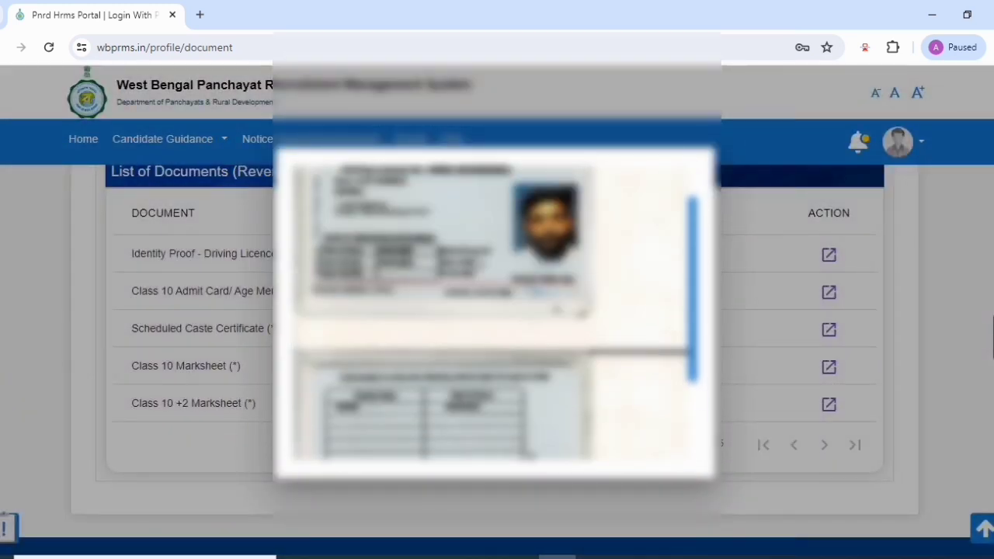
{"action": "left_click", "coordinate": [785, 248]}
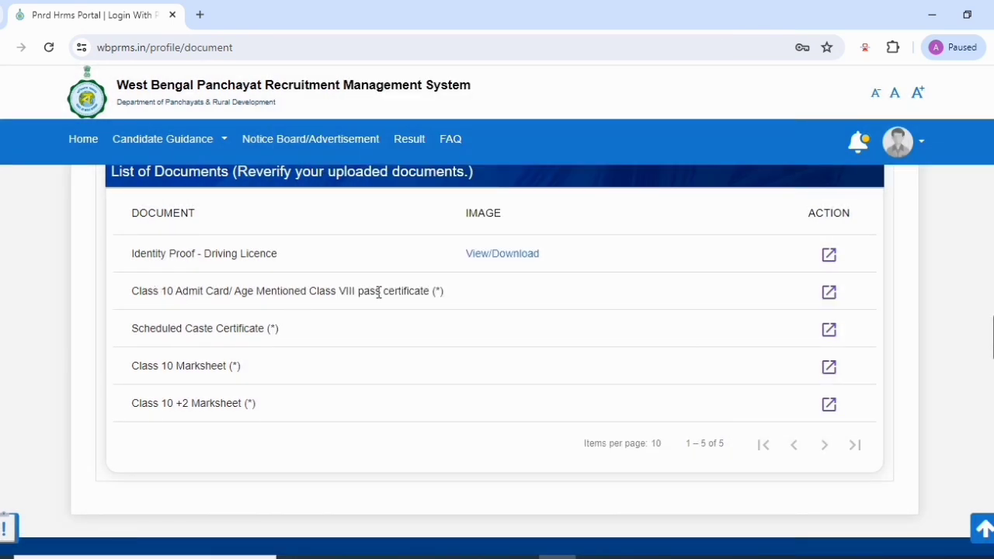
Step: Upload the file Admit.jpg as the Class 10 Admit Card document and close the upload dialog
{"action": "left_click", "coordinate": [829, 294]}
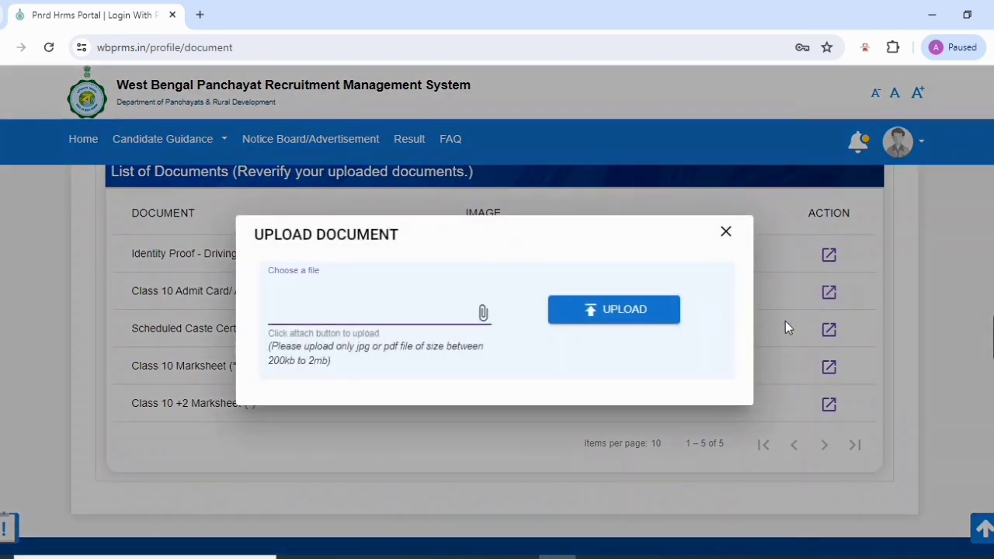
{"action": "left_click", "coordinate": [487, 313]}
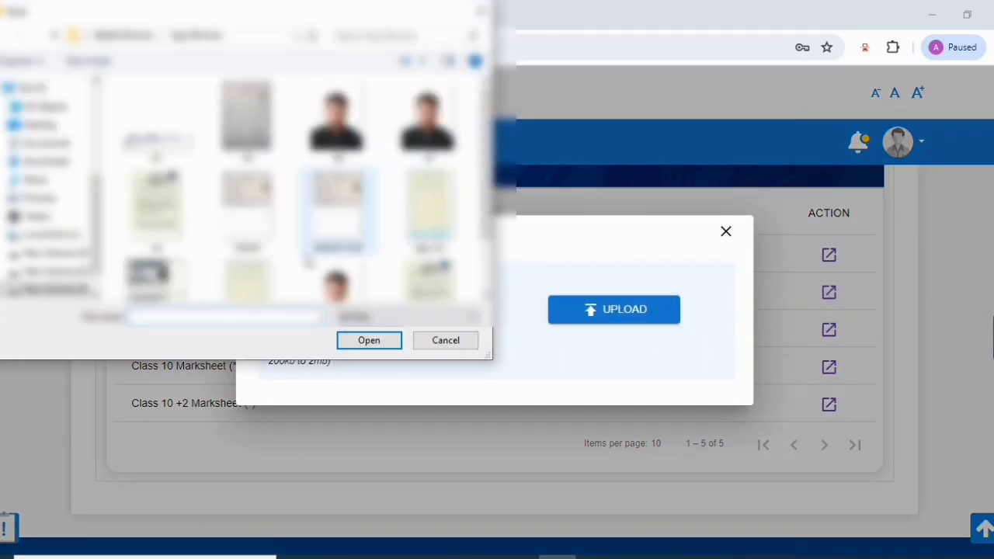
{"action": "left_click", "coordinate": [252, 221]}
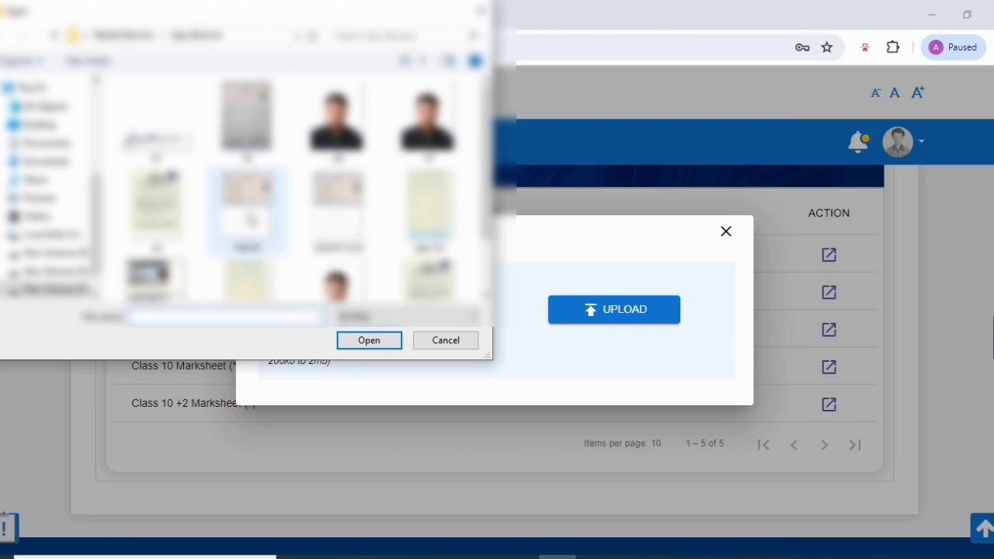
{"action": "left_click", "coordinate": [251, 221]}
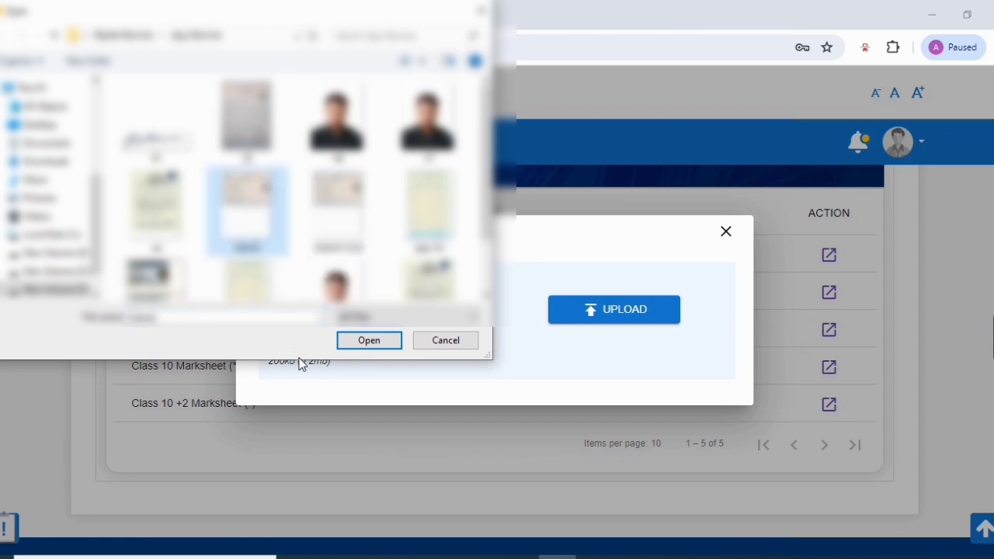
{"action": "left_click", "coordinate": [363, 344]}
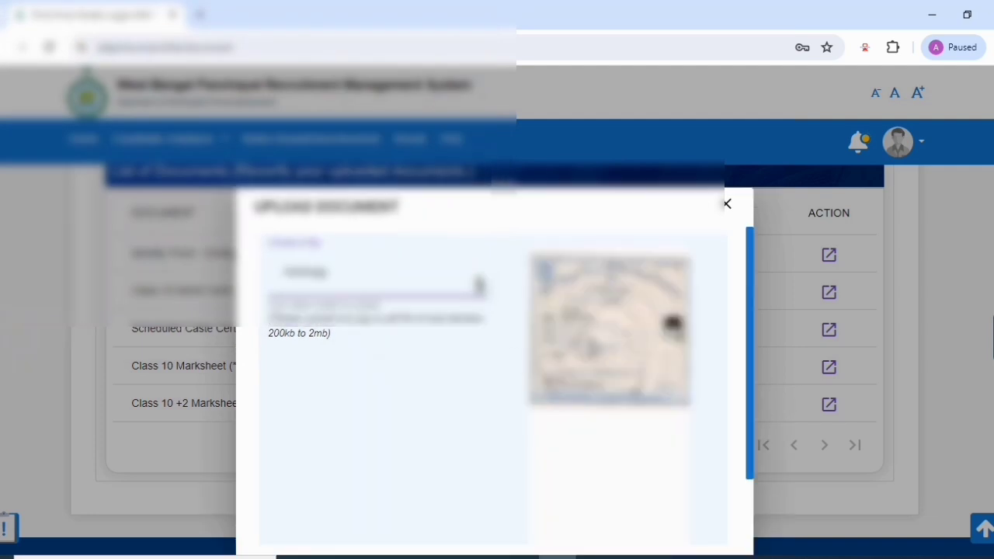
{"action": "scroll", "coordinate": [637, 462], "scroll_direction": "down", "scroll_amount": 2}
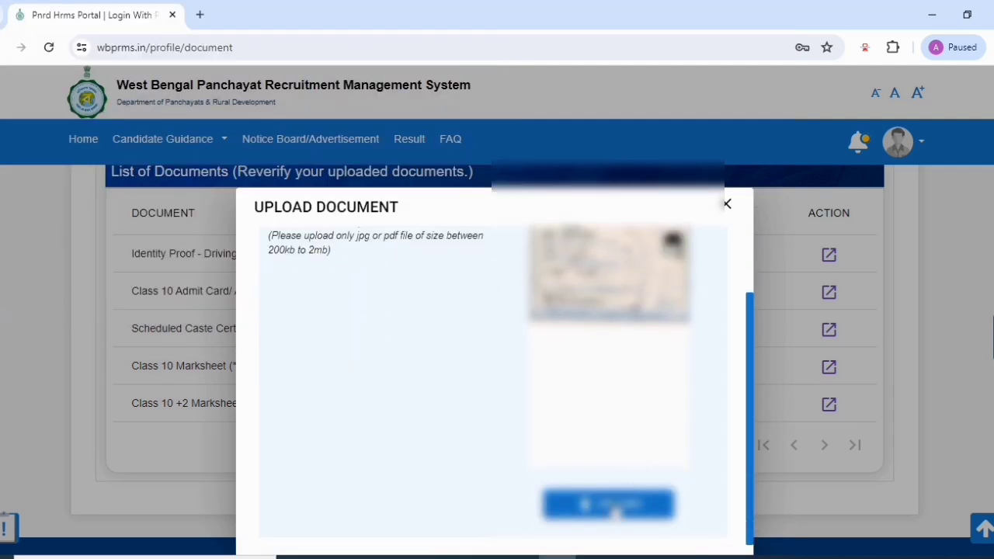
{"action": "left_click", "coordinate": [610, 505]}
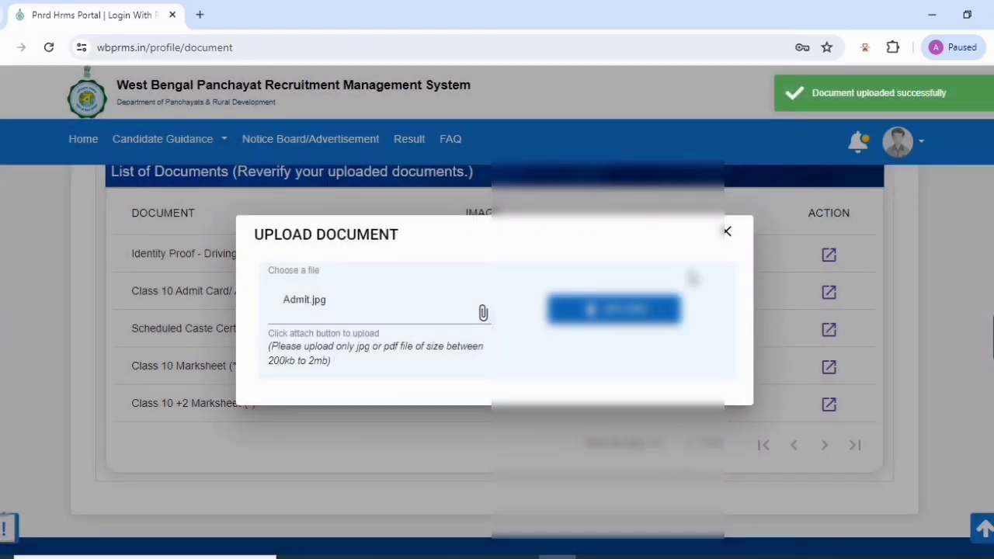
{"action": "left_click", "coordinate": [728, 232]}
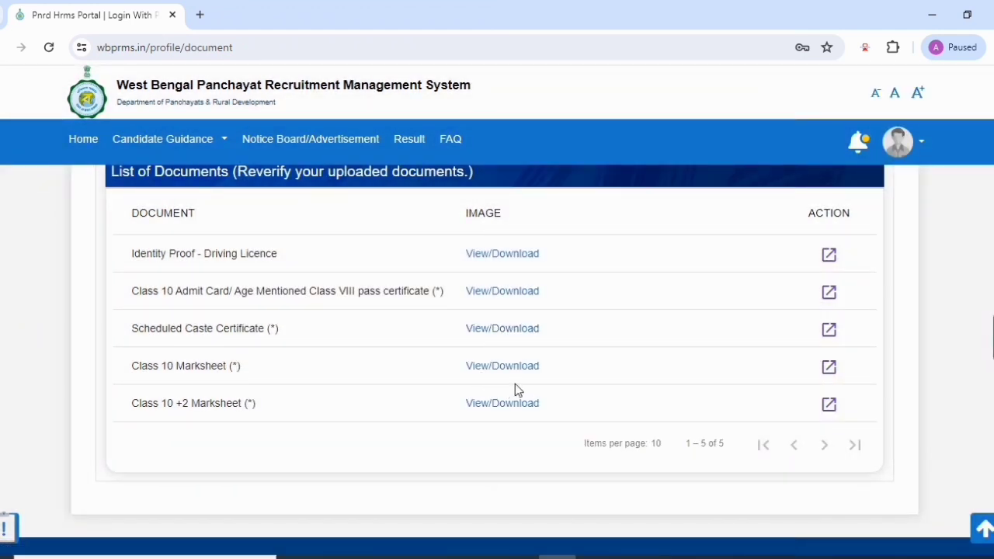
{"action": "scroll", "coordinate": [515, 383], "scroll_direction": "up", "scroll_amount": 2}
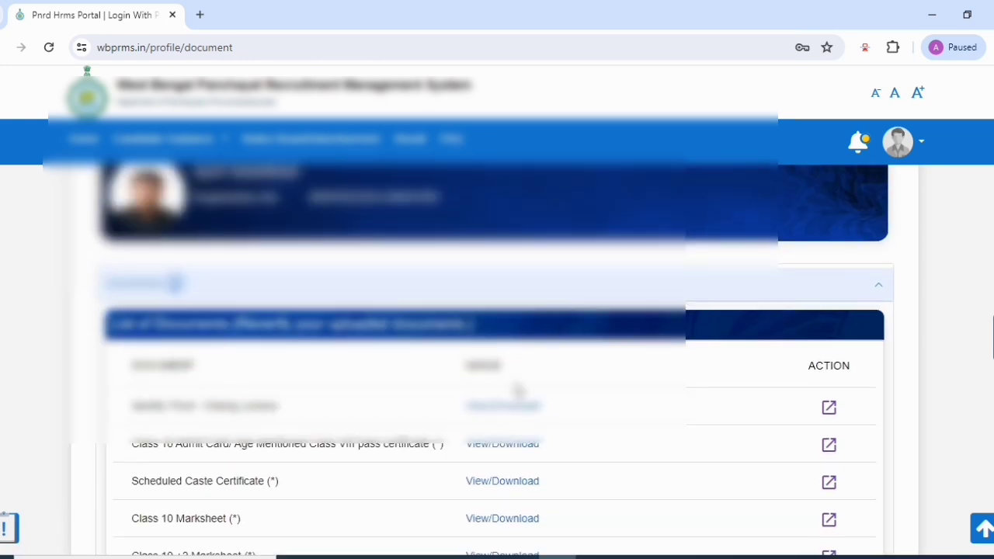
{"action": "scroll", "coordinate": [518, 391], "scroll_direction": "up", "scroll_amount": 2}
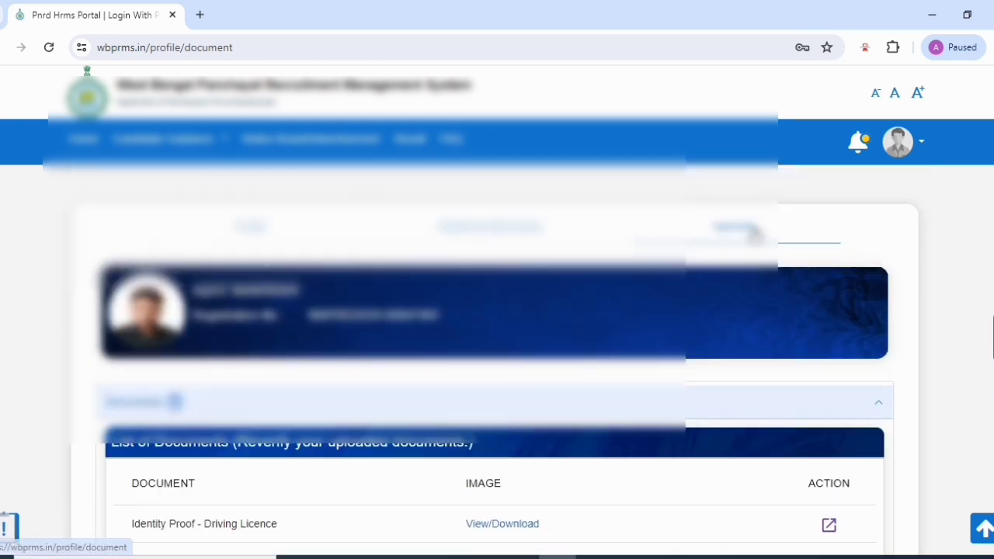
{"action": "left_click", "coordinate": [923, 142]}
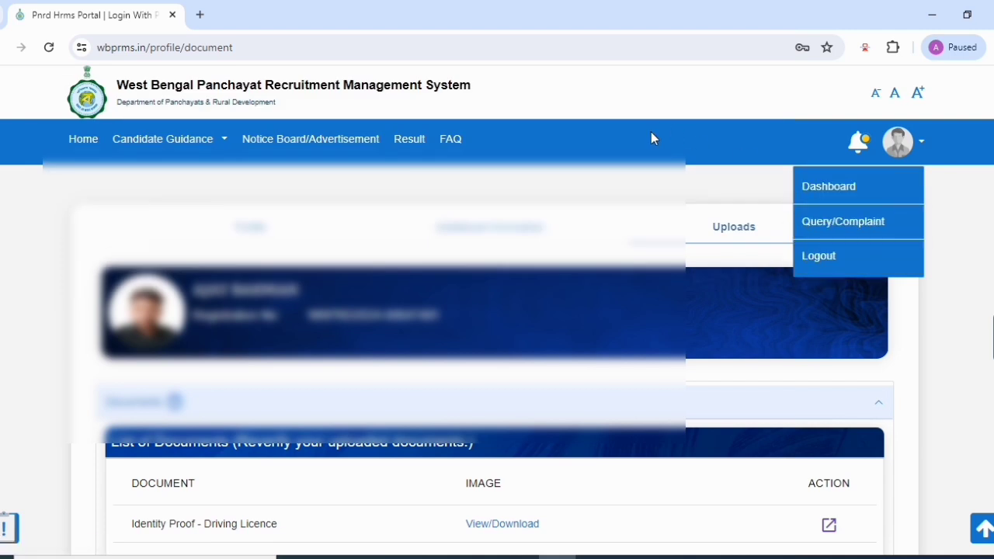
{"action": "left_click", "coordinate": [651, 132]}
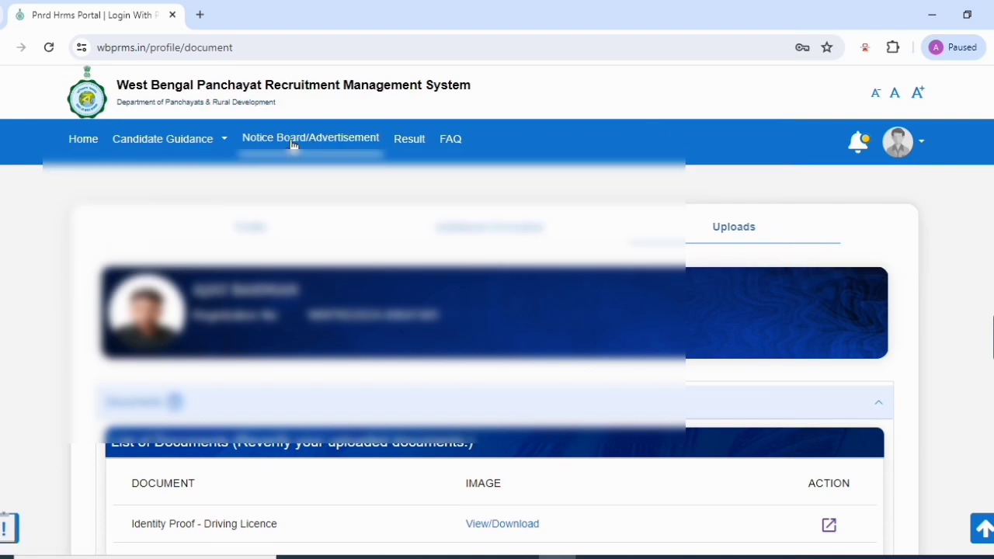
Step: Return to the portal's home page, open the candidate guidance List of Posts and look through the posts offered
{"action": "left_click", "coordinate": [830, 526]}
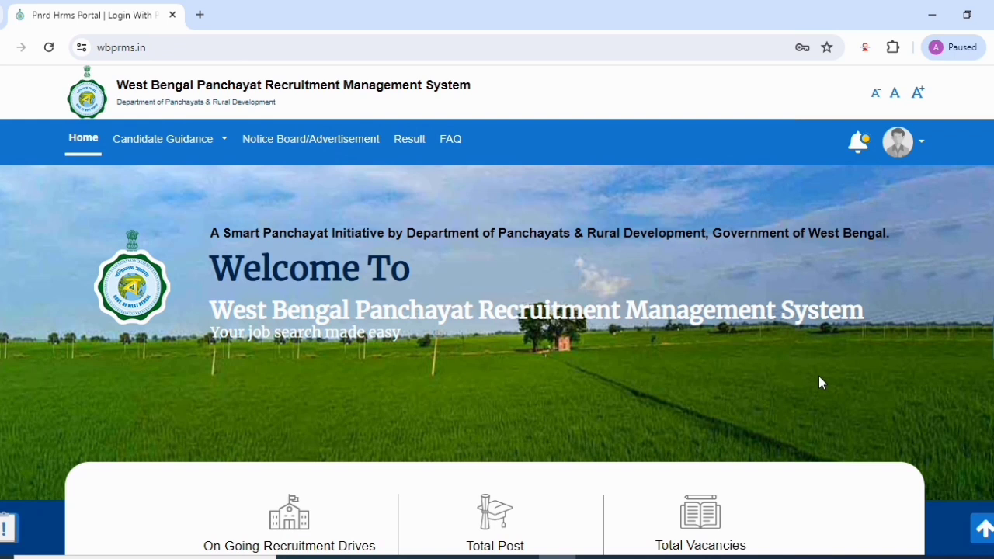
{"action": "left_click", "coordinate": [212, 145]}
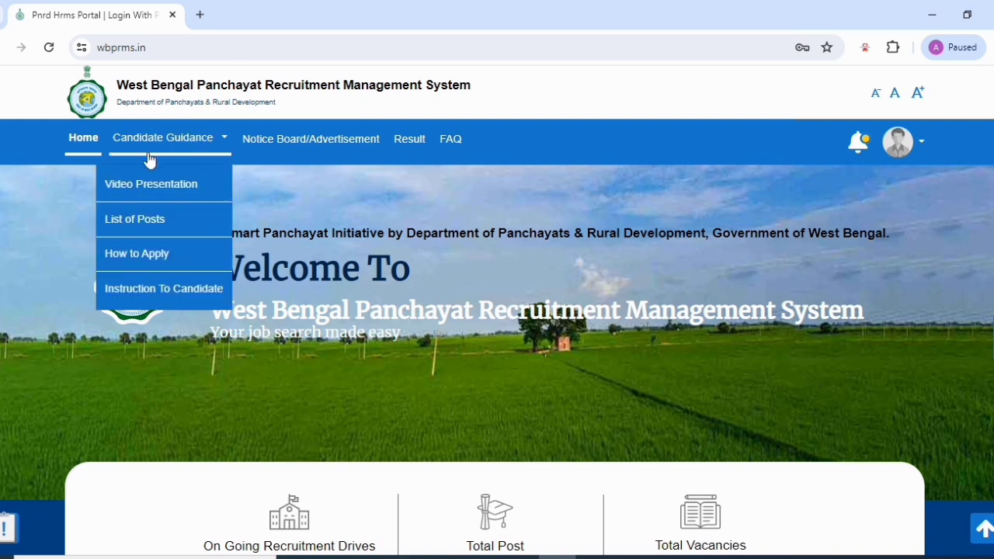
{"action": "left_click", "coordinate": [150, 220]}
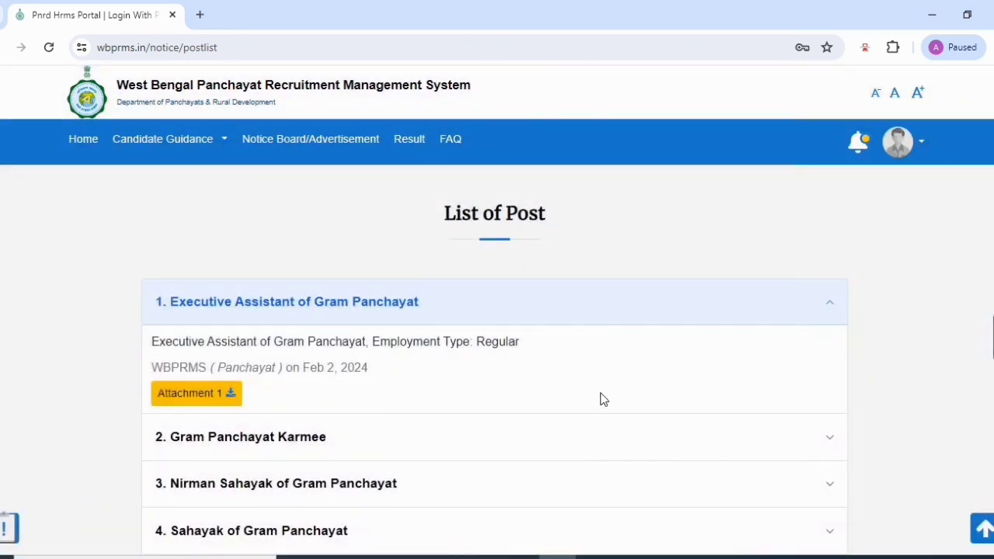
{"action": "scroll", "coordinate": [603, 399], "scroll_direction": "down", "scroll_amount": 7}
{"action": "scroll", "coordinate": [603, 399], "scroll_direction": "down", "scroll_amount": 4}
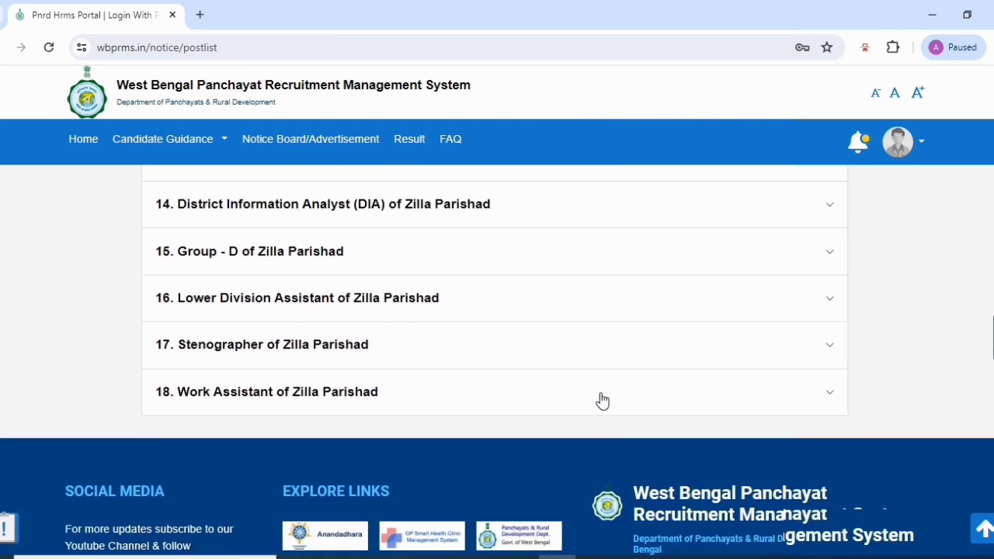
{"action": "scroll", "coordinate": [604, 399], "scroll_direction": "up", "scroll_amount": 9}
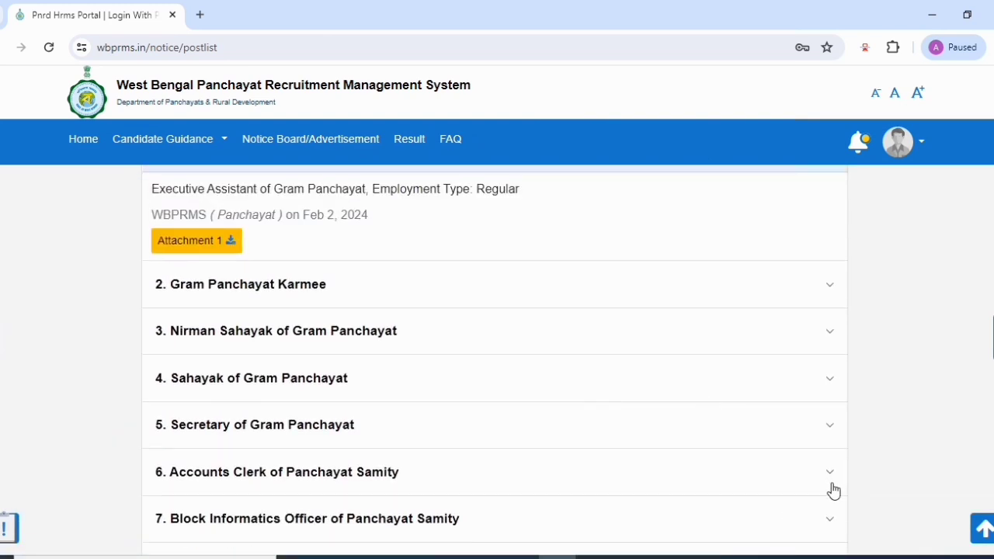